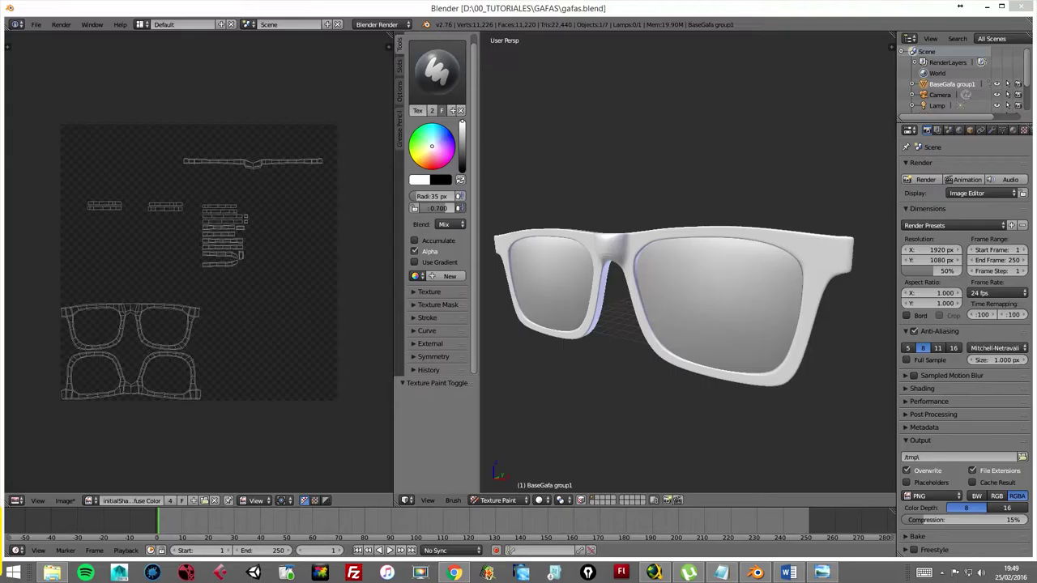
# - Orbit the glasses to a more front-on view and show the texture paint Slots settings
pyautogui.click(652, 174)
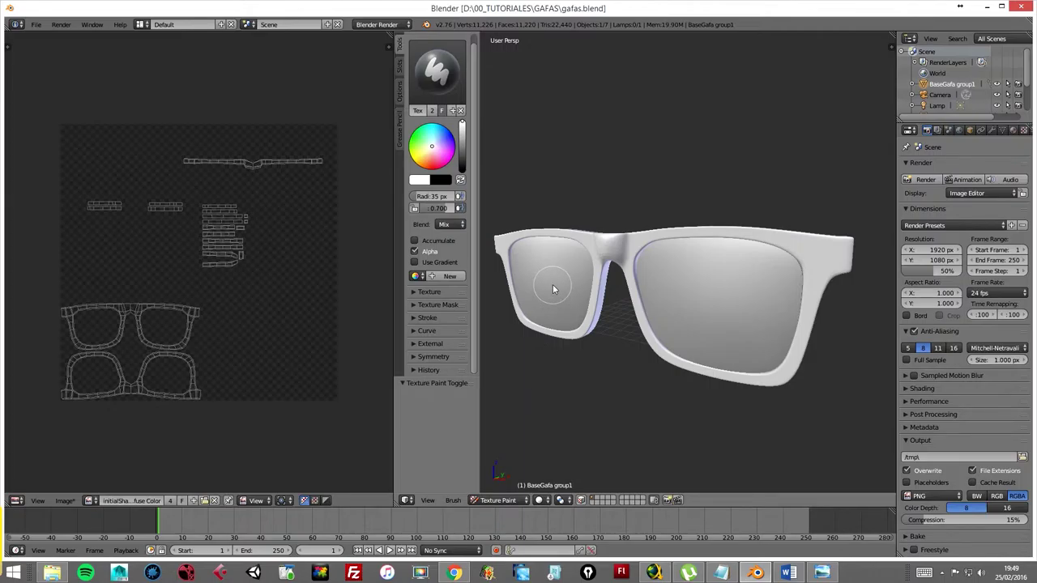
pyautogui.moveTo(598, 378)
pyautogui.mouseDown(button='middle')
pyautogui.moveTo(625, 372)
pyautogui.moveTo(612, 379)
pyautogui.mouseUp(button='middle')
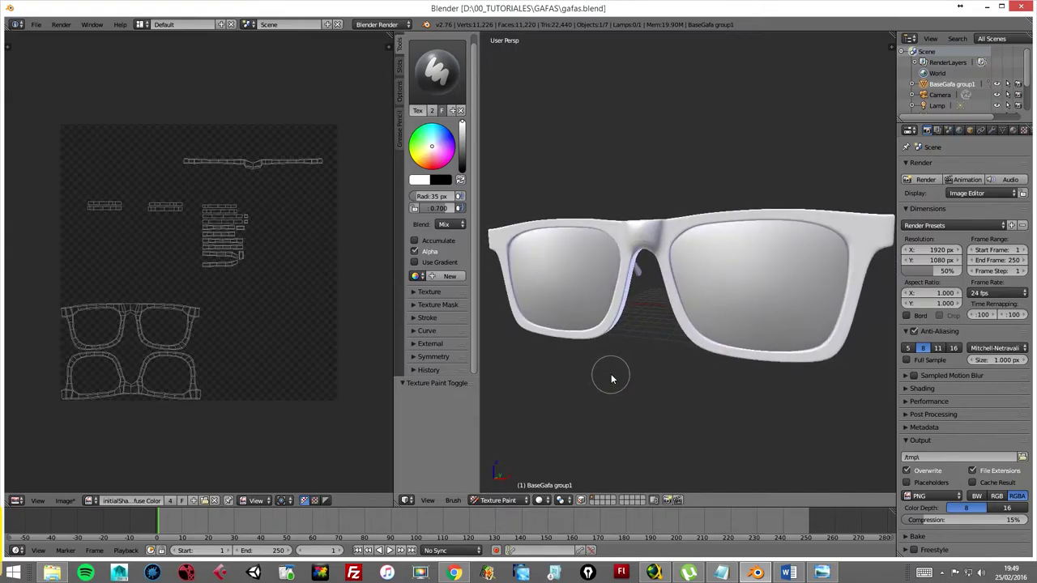
pyautogui.click(400, 68)
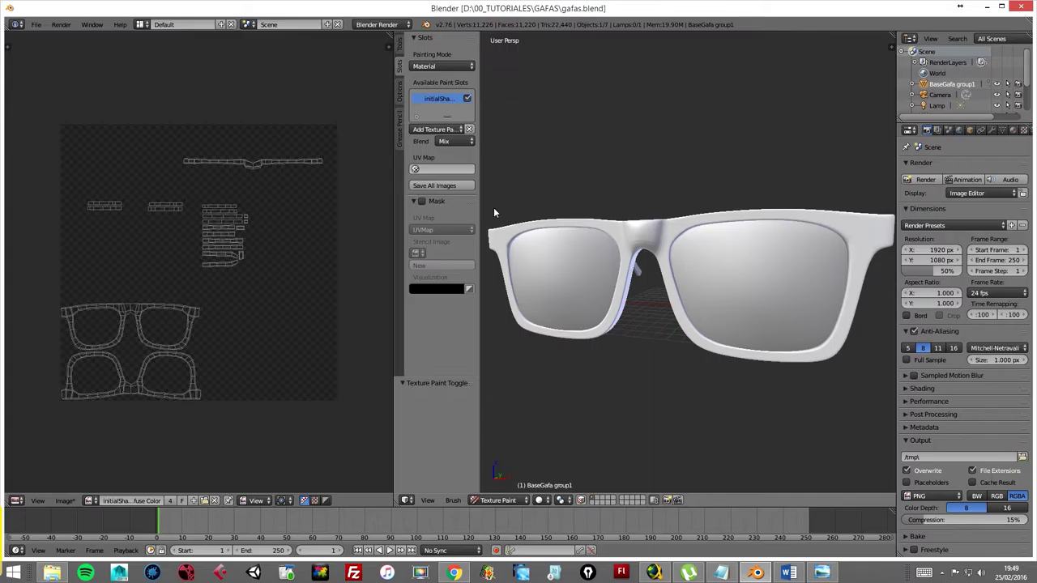
# - Switch the viewport to Material shading and make the glasses' material Shadeless
pyautogui.click(540, 499)
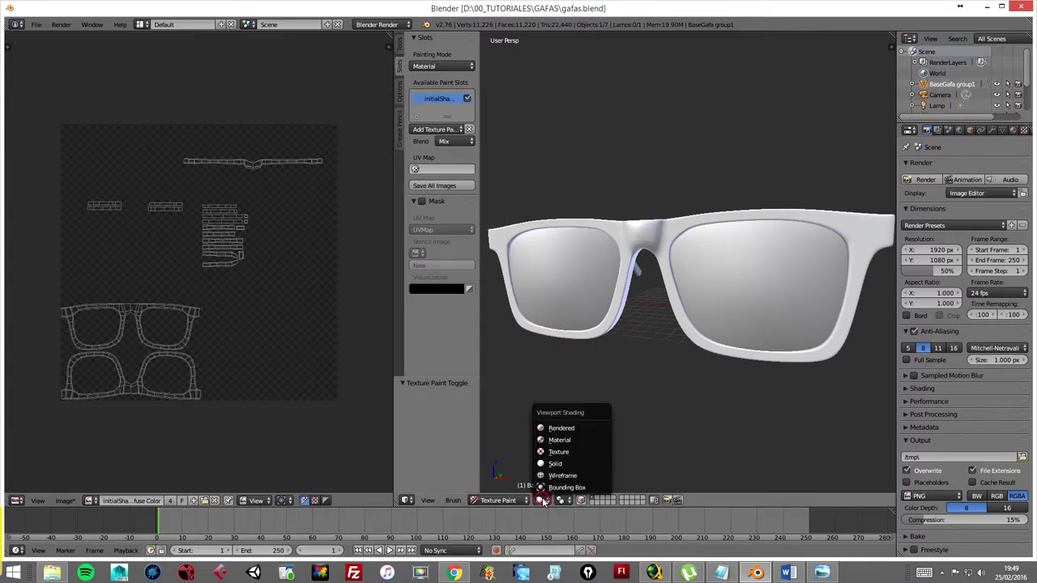
pyautogui.click(568, 442)
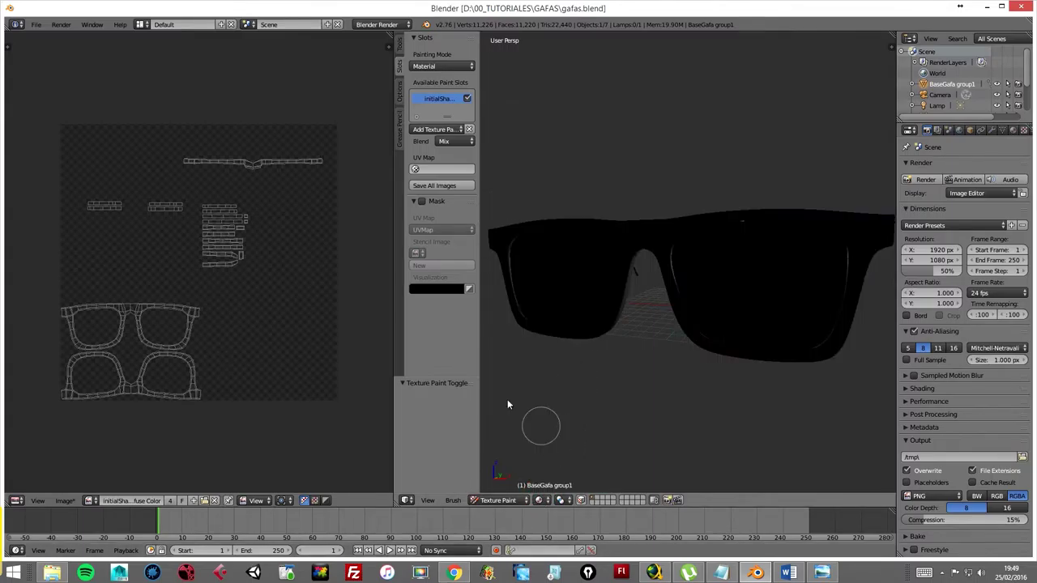
pyautogui.click(1013, 130)
pyautogui.click(968, 439)
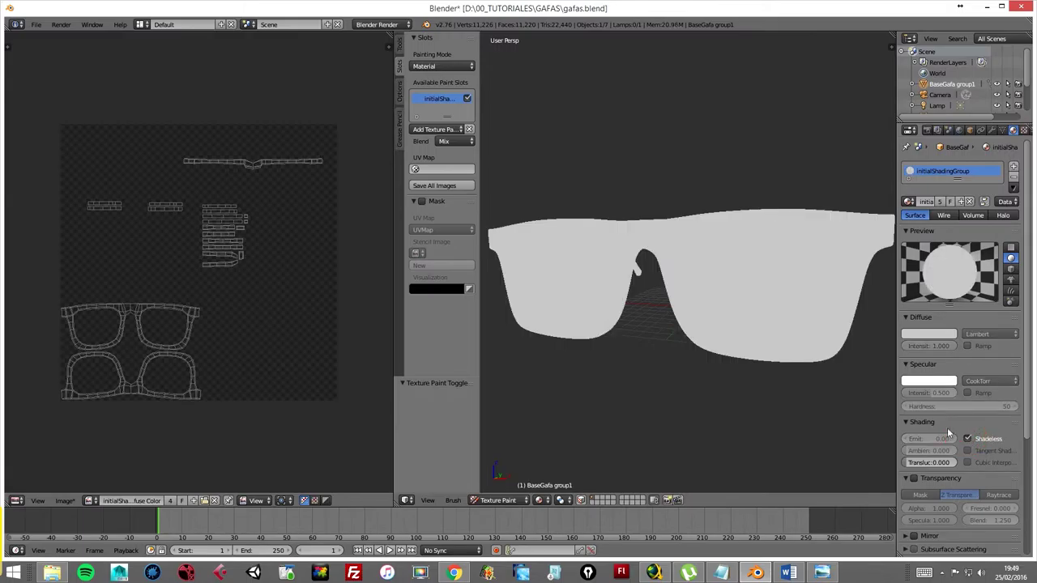
pyautogui.click(398, 45)
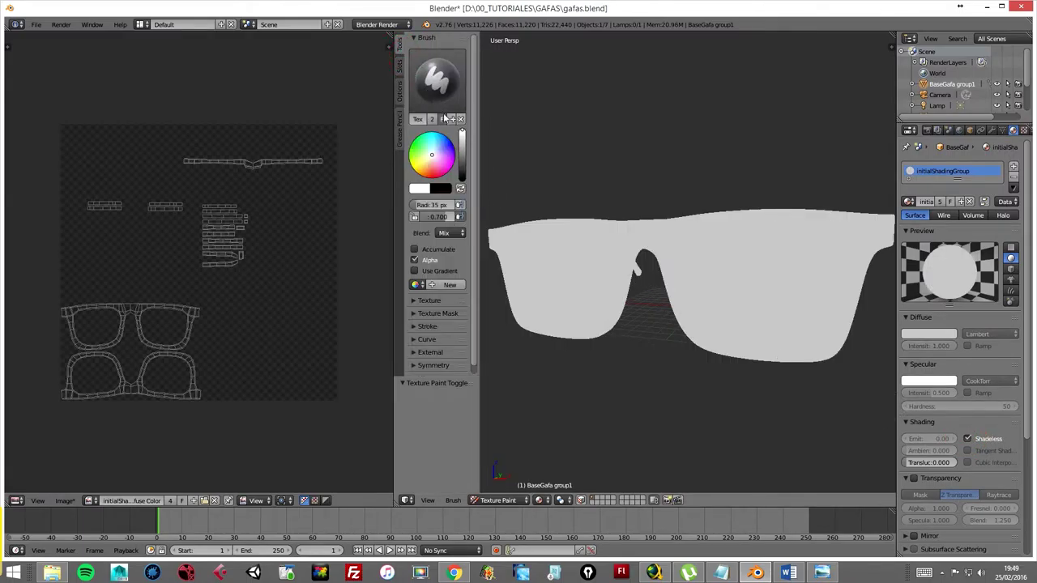
pyautogui.scroll(-2, 473, 235)
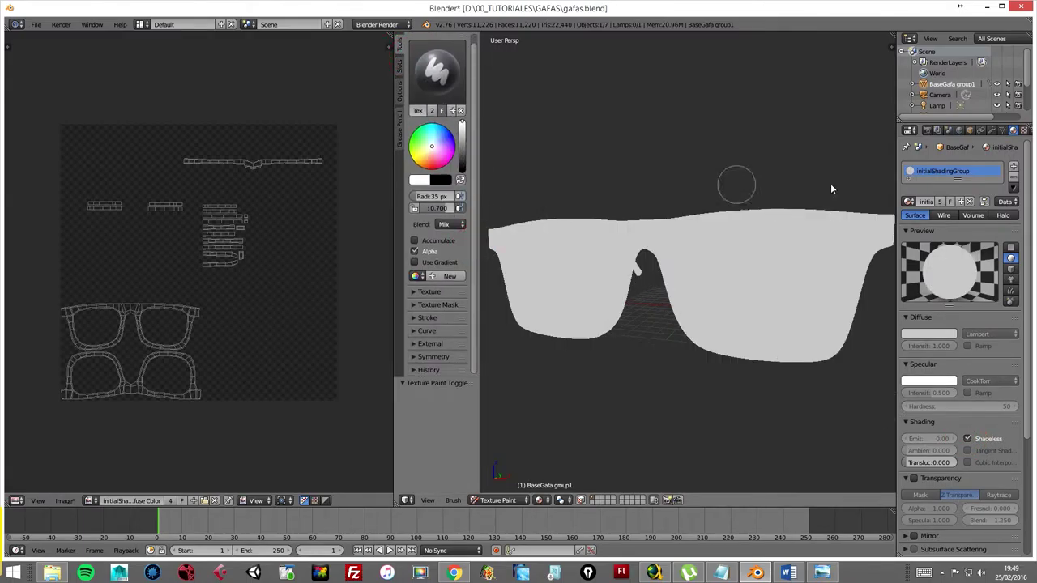
# - Add a new texture in the empty second material slot loaded with texturaWood.jpg
pyautogui.click(1023, 129)
pyautogui.click(940, 195)
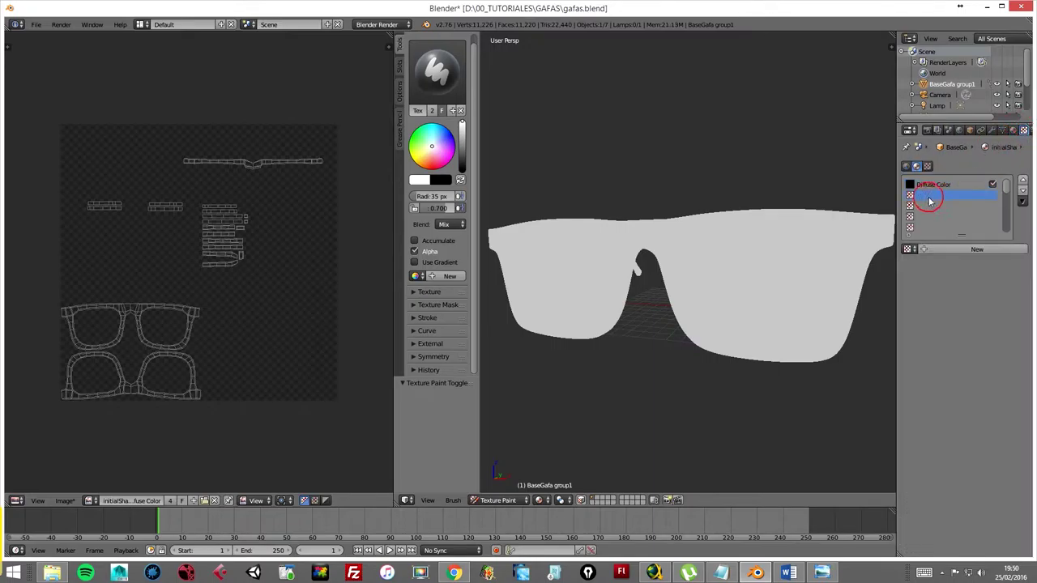
pyautogui.click(990, 251)
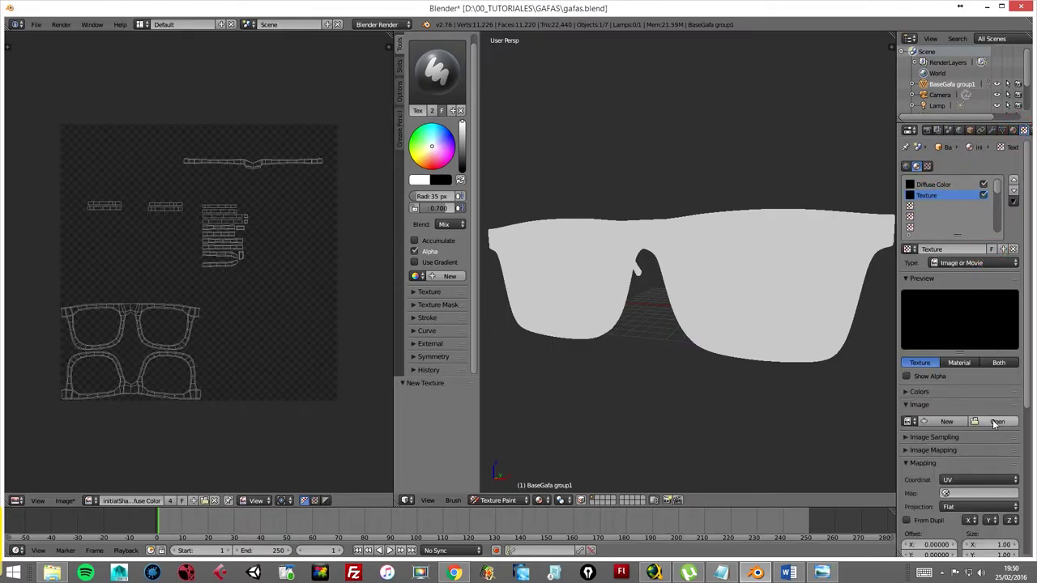
pyautogui.click(997, 421)
pyautogui.click(243, 88)
pyautogui.click(1004, 51)
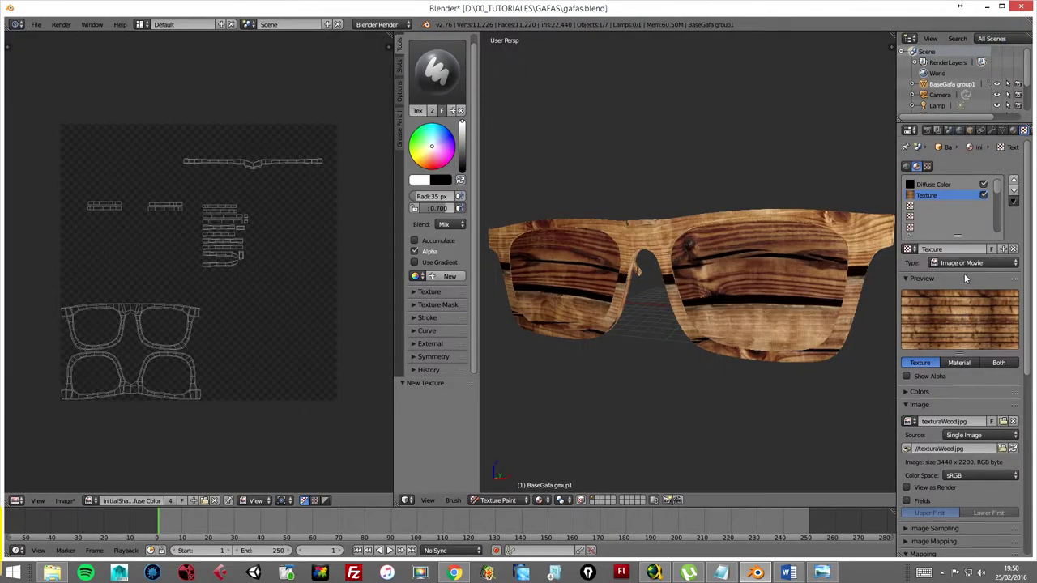
# - Turn off the wood texture slot and reselect the Diffuse Color slot
pyautogui.click(933, 186)
pyautogui.click(984, 195)
pyautogui.click(934, 185)
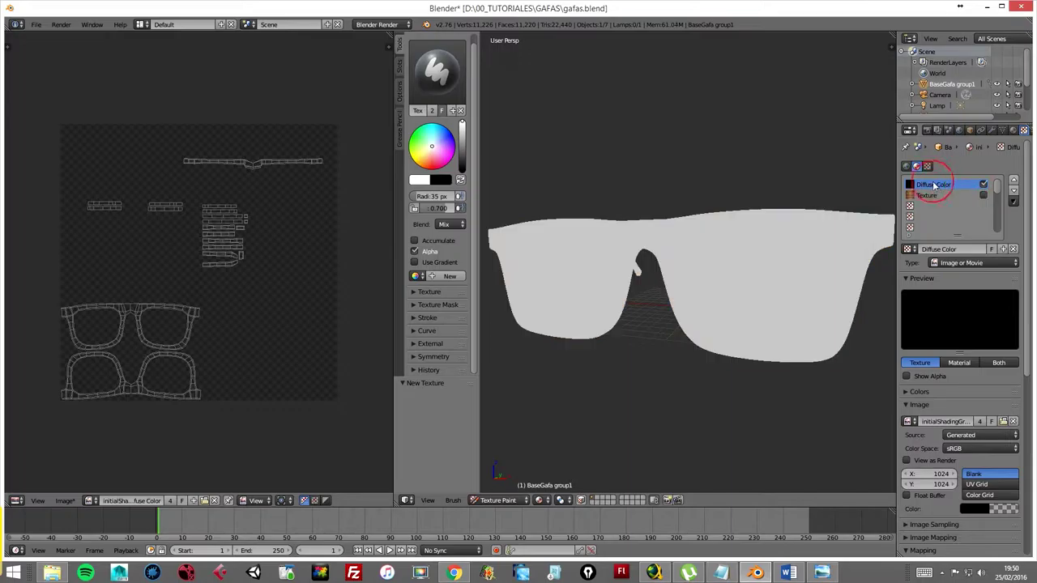
# - Check the texture paint Slots settings, then go back to the brush Tools settings
pyautogui.click(400, 67)
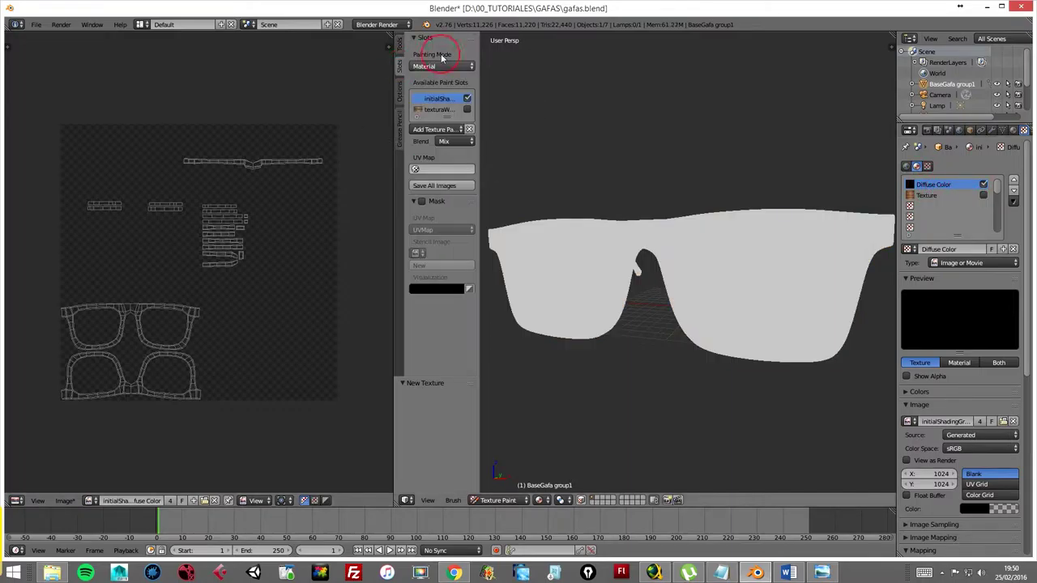
pyautogui.click(433, 99)
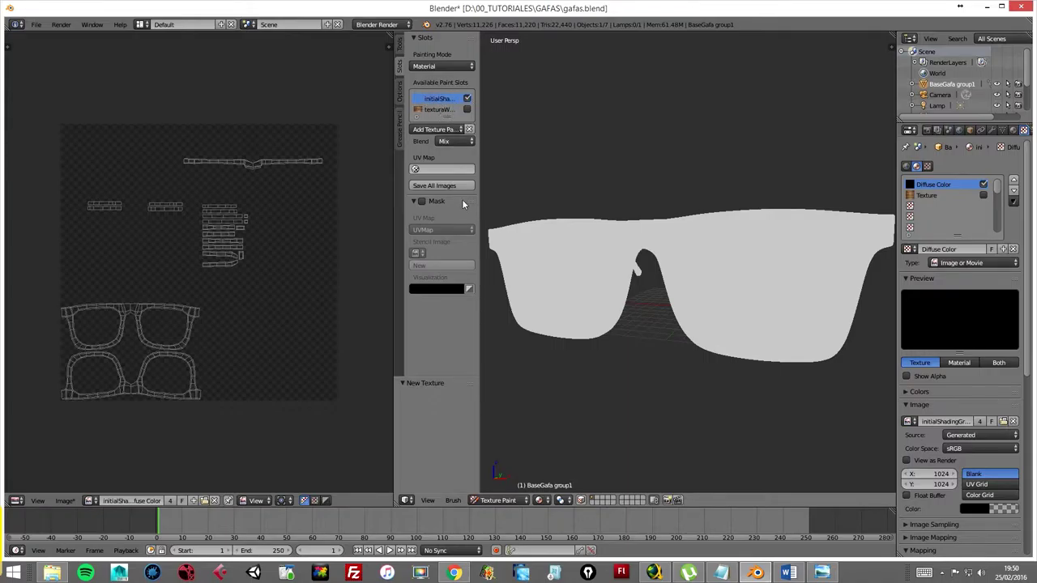
pyautogui.click(398, 42)
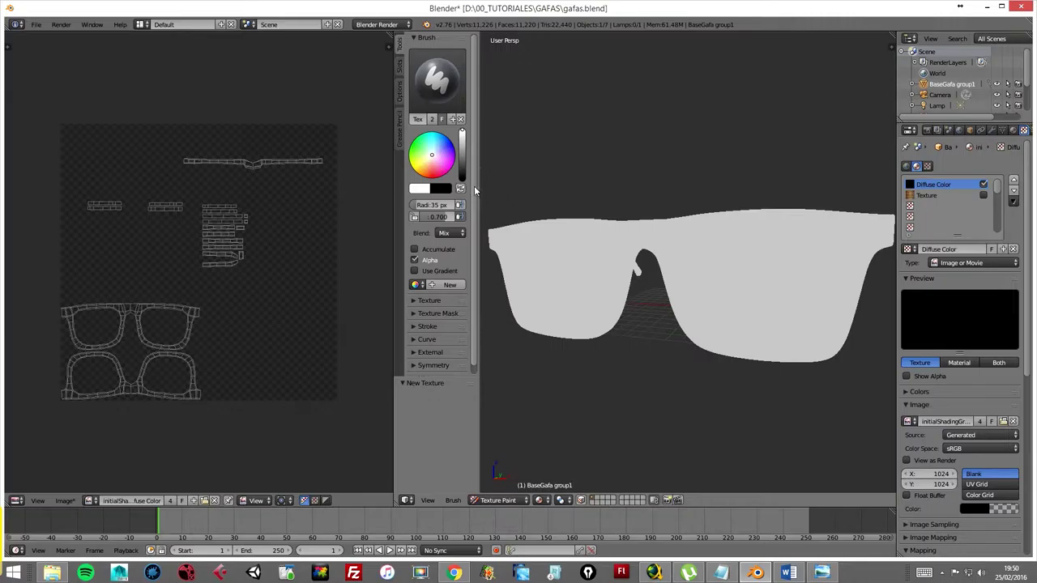
pyautogui.scroll(-1, 473, 202)
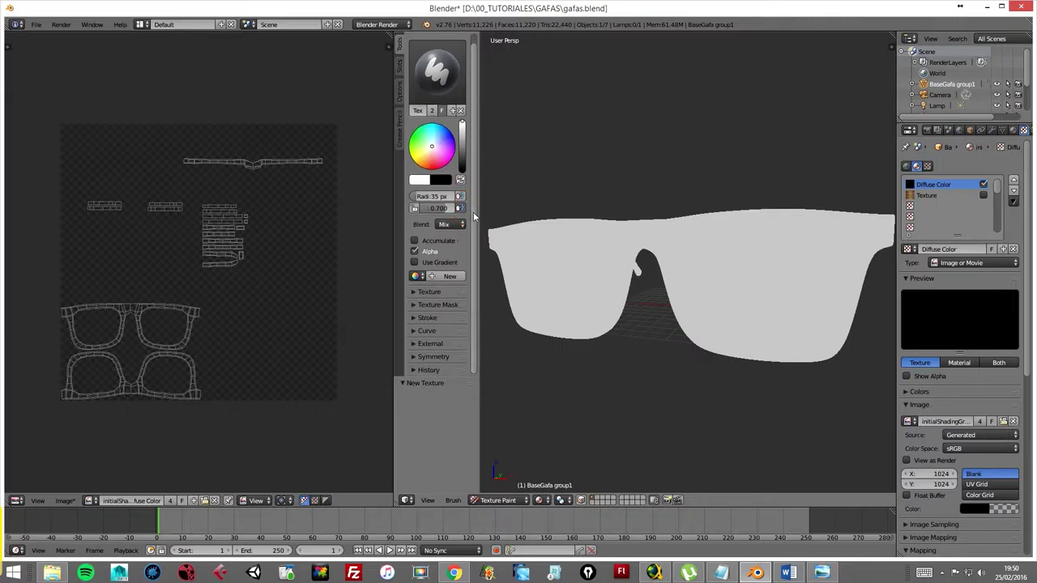
# - Assign the wood texture to the paint brush and set its mapping to Stencil
pyautogui.click(414, 292)
pyautogui.scroll(-3, 474, 243)
pyautogui.click(428, 273)
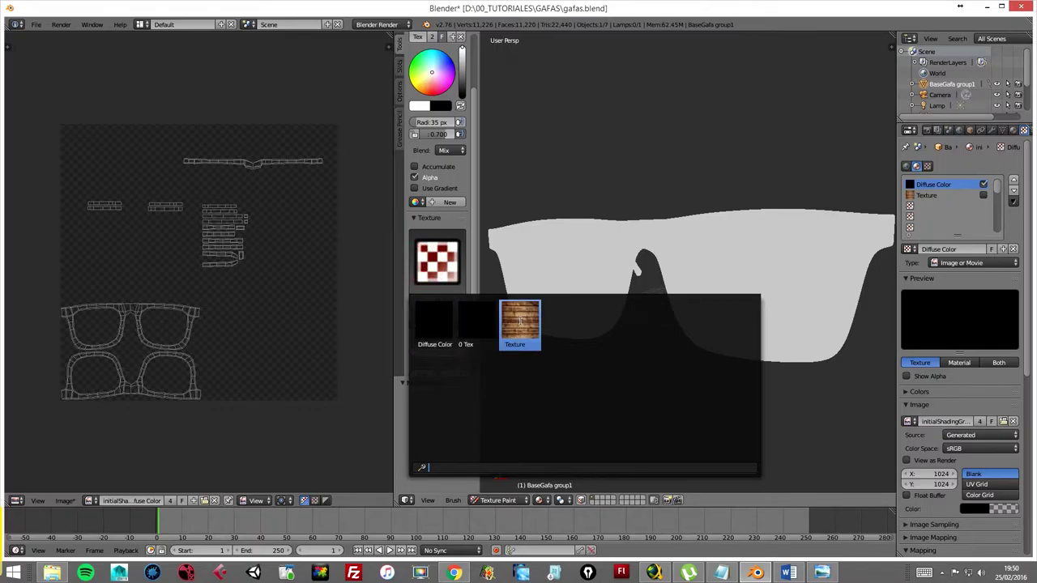
pyautogui.click(521, 322)
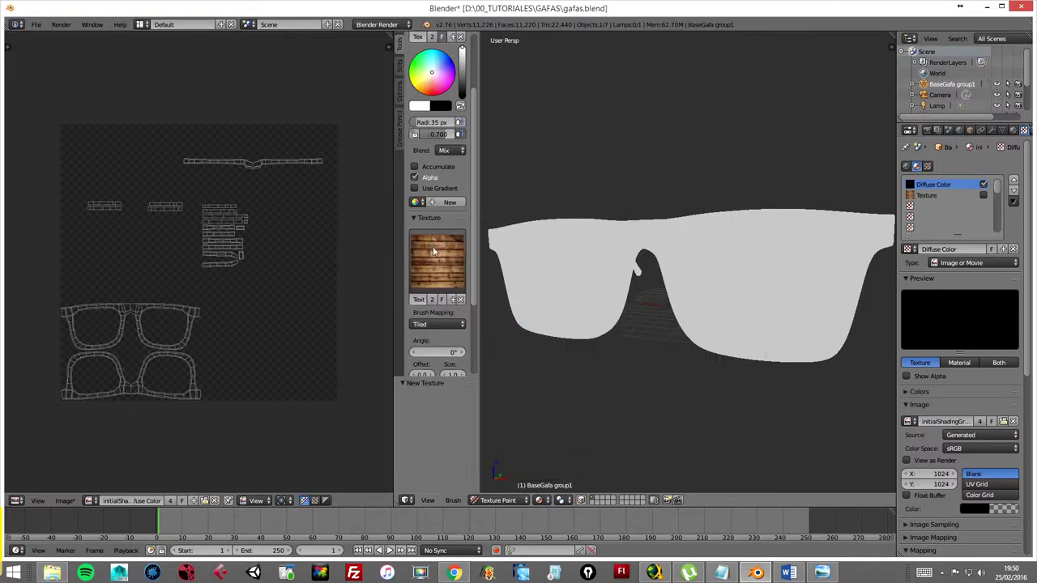
pyautogui.scroll(-5, 473, 243)
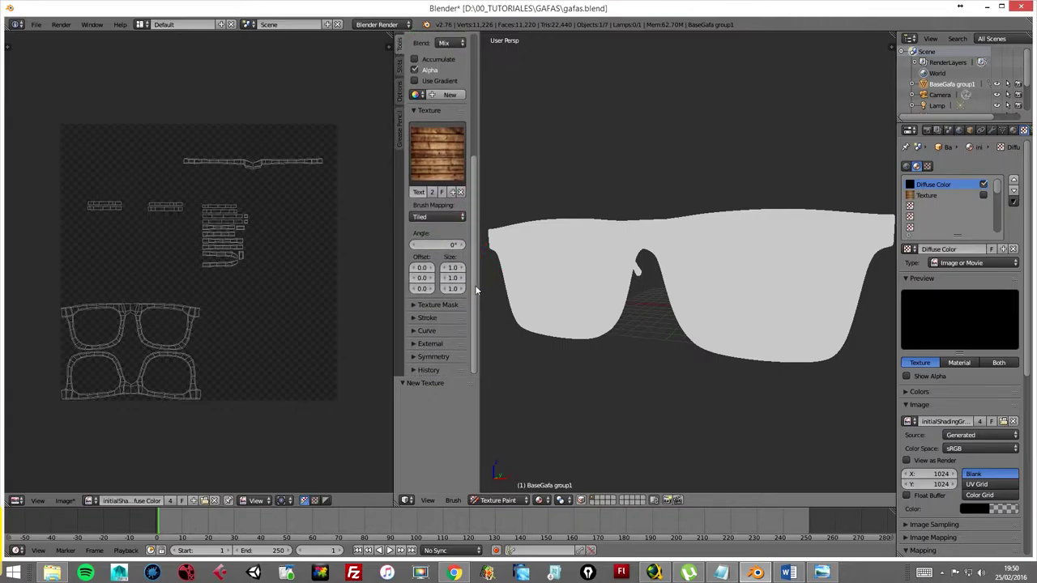
pyautogui.click(418, 217)
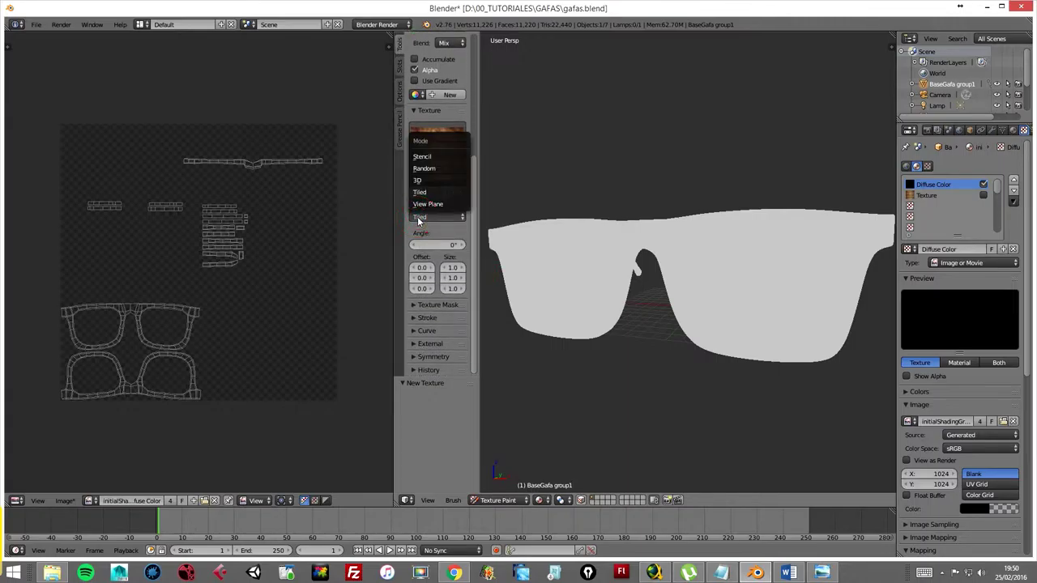
pyautogui.click(431, 158)
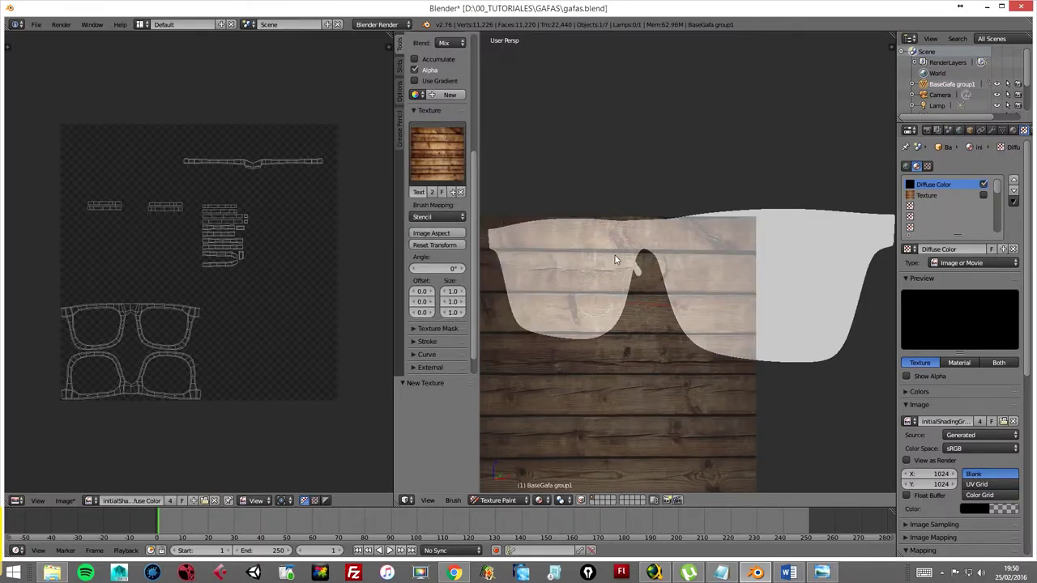
# - Paint wood along the left lens's inner, top and nose edges and over the bridge
pyautogui.moveTo(626, 254); pyautogui.dragTo(625, 222)
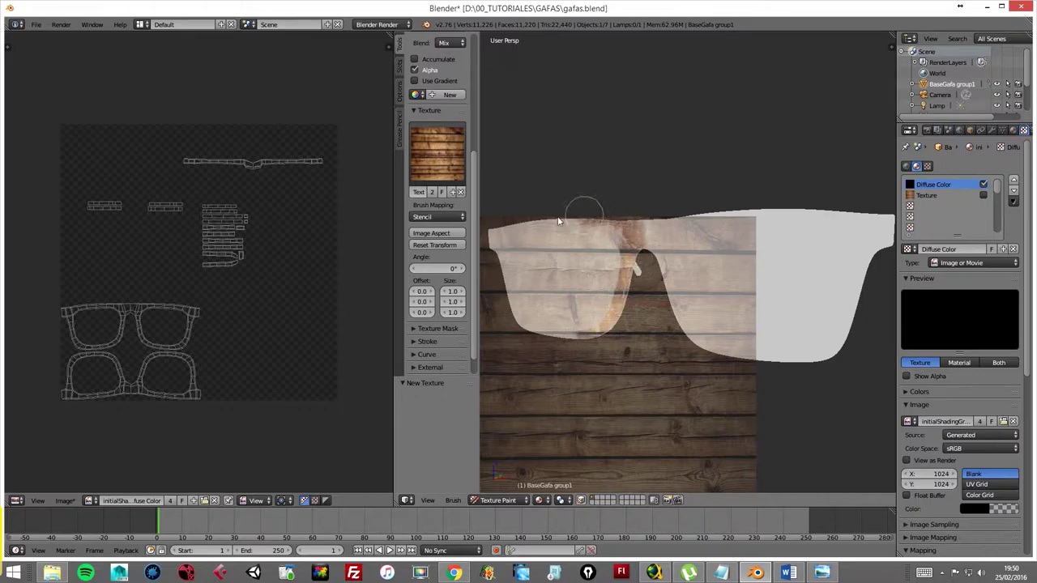
pyautogui.moveTo(602, 332); pyautogui.dragTo(628, 292)
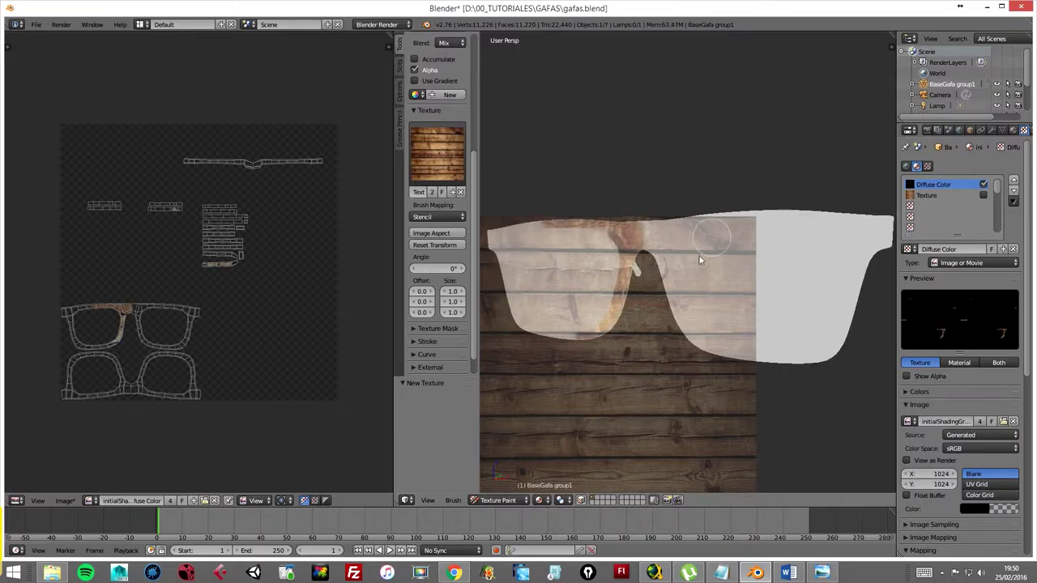
pyautogui.moveTo(665, 232); pyautogui.dragTo(648, 266, button='middle')
pyautogui.moveTo(629, 255)
pyautogui.mouseDown()
pyautogui.moveTo(629, 359)
pyautogui.moveTo(624, 296)
pyautogui.mouseUp()
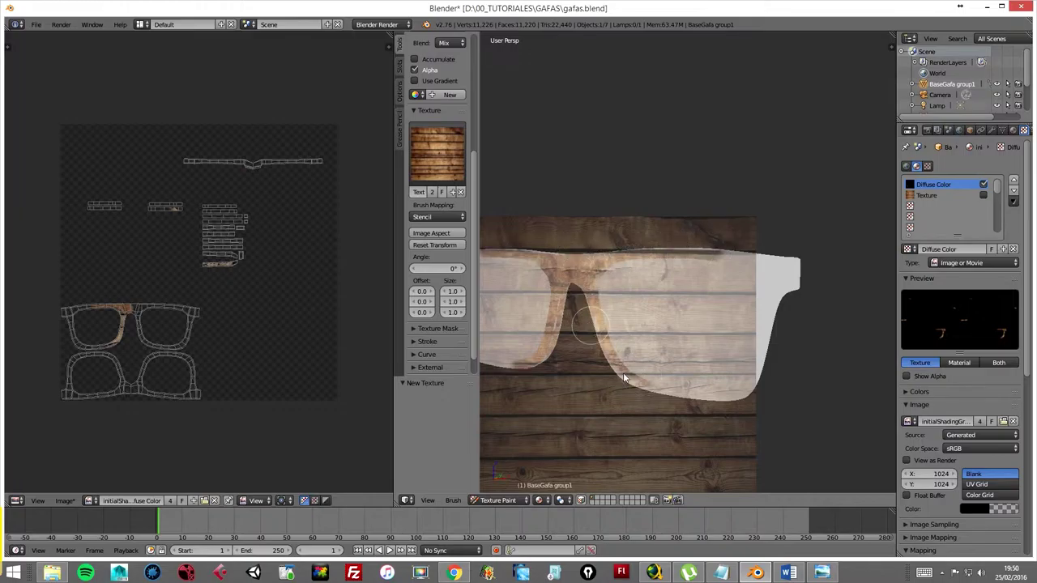
pyautogui.moveTo(624, 296); pyautogui.dragTo(651, 245, button='middle')
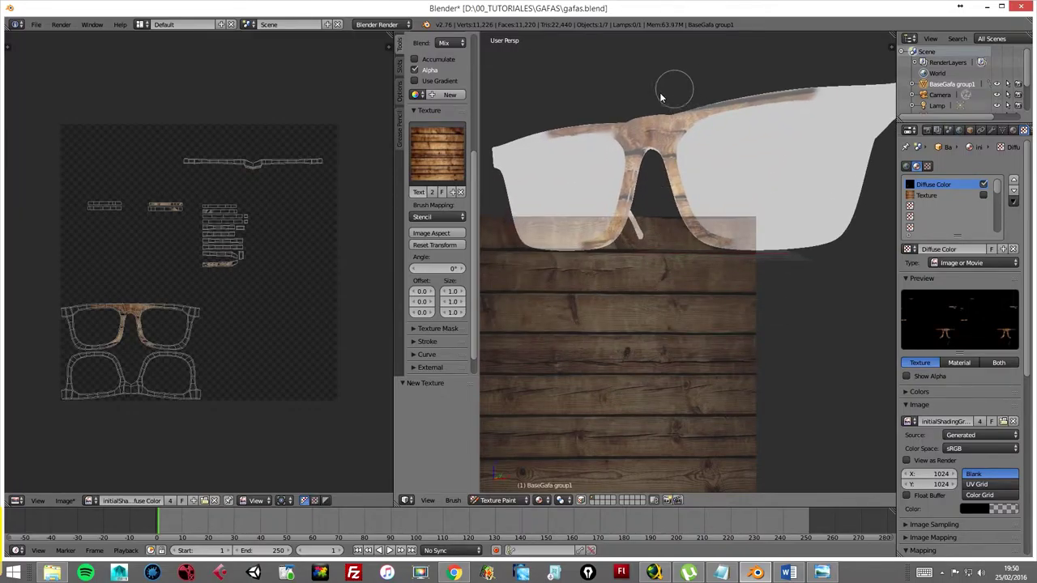
pyautogui.moveTo(665, 102); pyautogui.dragTo(658, 172)
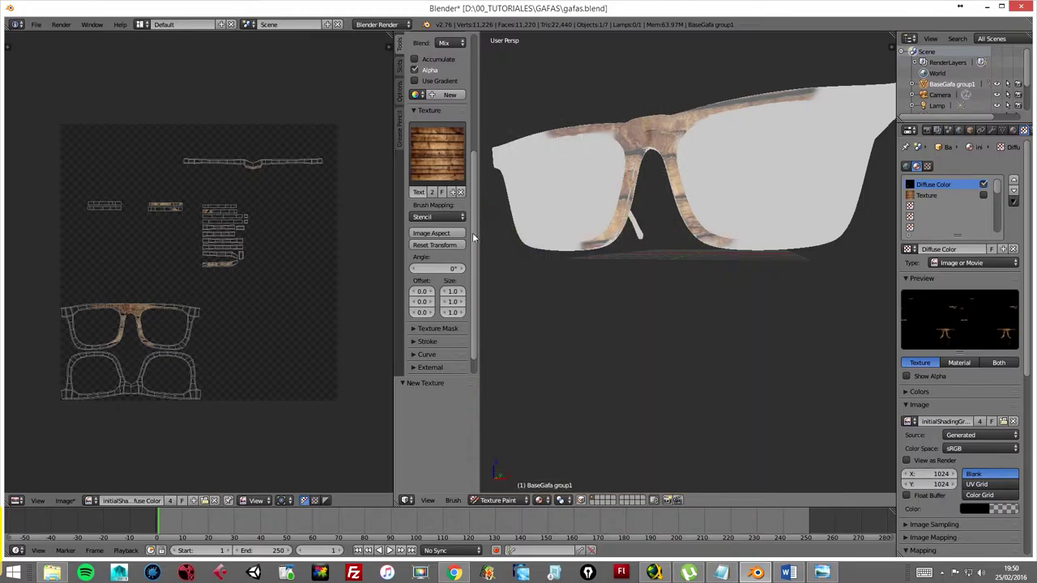
pyautogui.moveTo(472, 240)
pyautogui.mouseDown()
pyautogui.moveTo(469, 152)
pyautogui.moveTo(494, 177)
pyautogui.mouseUp()
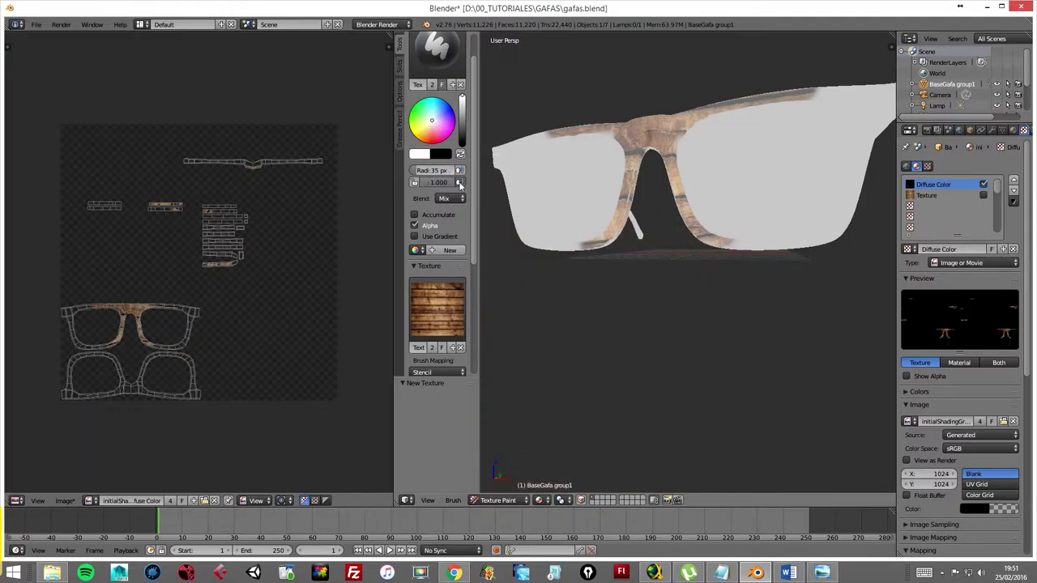
# - Paint wood on the right lens's lower edge and the frame top, then reposition the stencil
pyautogui.moveTo(705, 227)
pyautogui.mouseDown(button='middle')
pyautogui.moveTo(687, 236)
pyautogui.moveTo(677, 273)
pyautogui.mouseUp(button='middle')
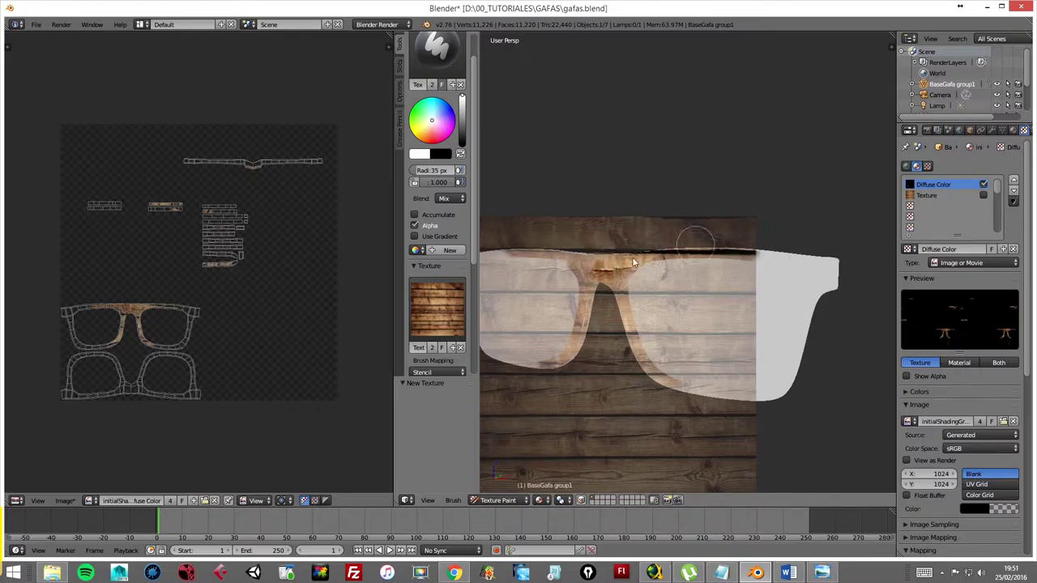
pyautogui.moveTo(664, 364); pyautogui.dragTo(720, 401)
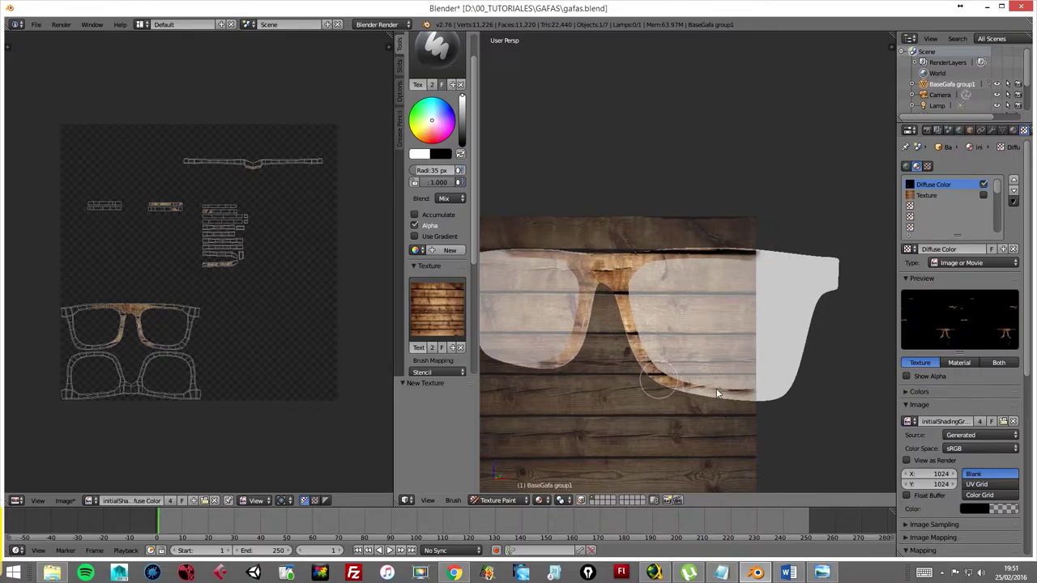
pyautogui.moveTo(617, 253)
pyautogui.mouseDown()
pyautogui.moveTo(510, 369)
pyautogui.moveTo(841, 317)
pyautogui.mouseUp()
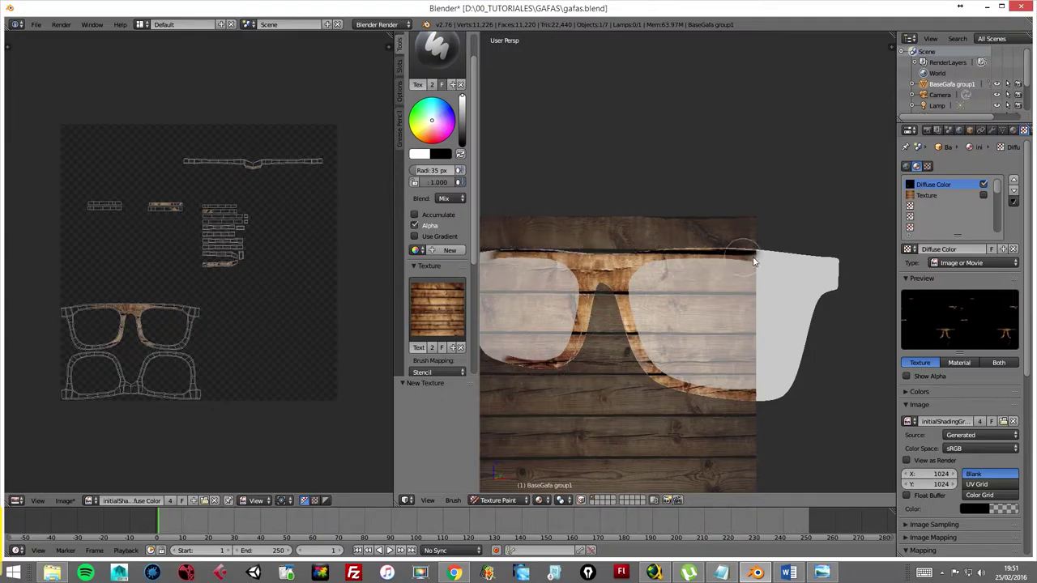
pyautogui.moveTo(845, 340); pyautogui.dragTo(794, 340, button='middle')
pyautogui.moveTo(695, 261)
pyautogui.mouseDown()
pyautogui.moveTo(658, 261)
pyautogui.moveTo(669, 278)
pyautogui.mouseUp()
pyautogui.moveTo(729, 306); pyautogui.dragTo(767, 324, button='middle')
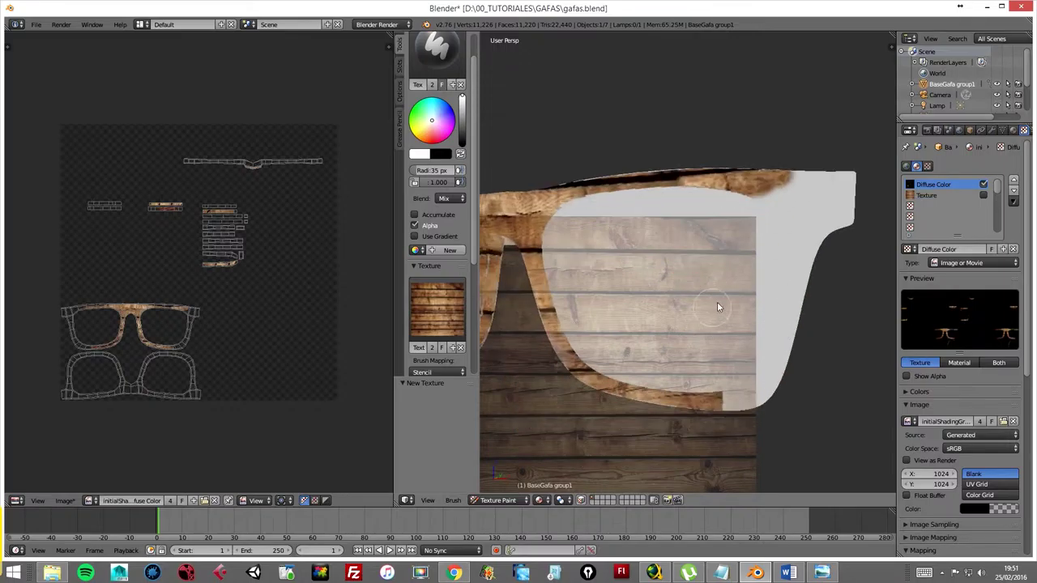
pyautogui.moveTo(766, 324)
pyautogui.mouseDown(button='right')
pyautogui.moveTo(826, 281)
pyautogui.moveTo(748, 320)
pyautogui.mouseUp(button='right')
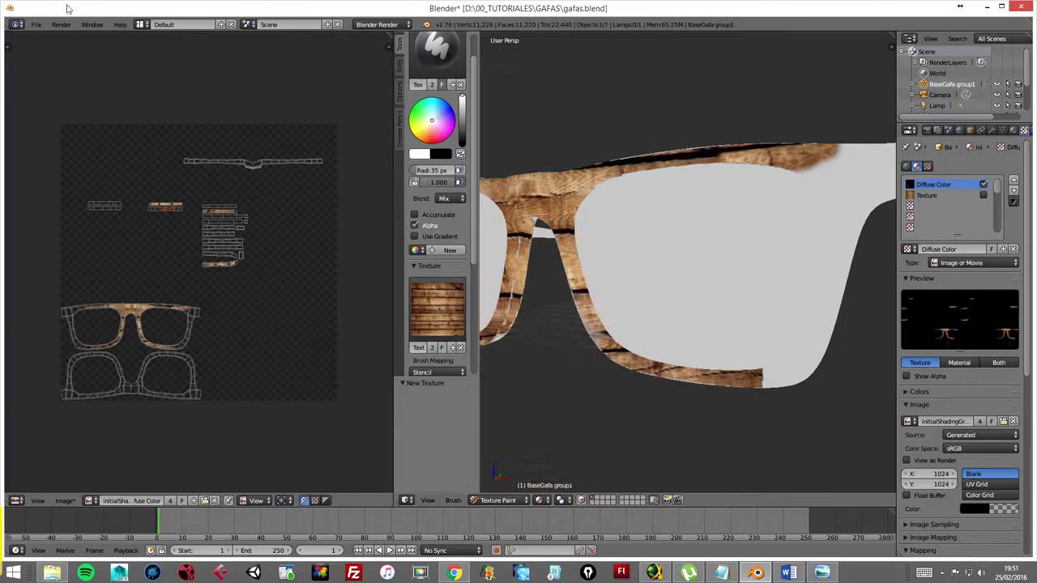
# - Open User Preferences on the Input tab, keeping the Maya keymap preset
pyautogui.click(35, 25)
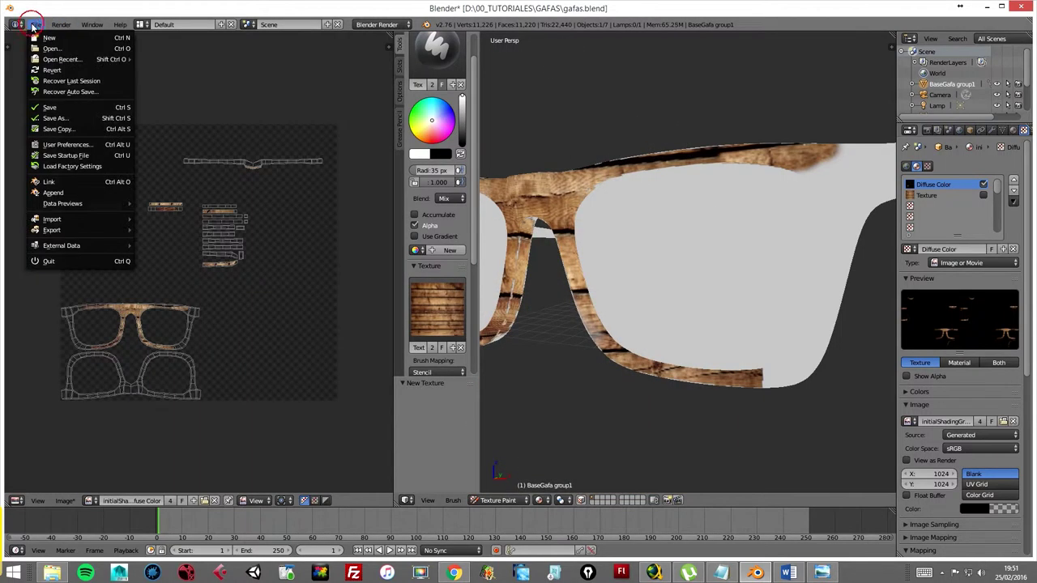
pyautogui.click(65, 145)
pyautogui.moveTo(265, 26); pyautogui.dragTo(579, 162)
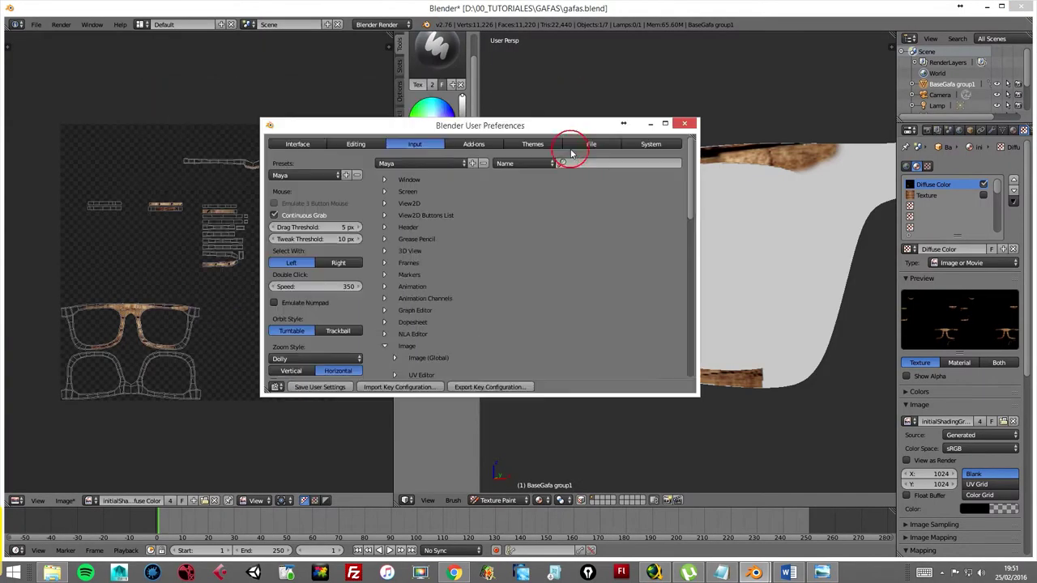
pyautogui.click(466, 200)
pyautogui.click(466, 202)
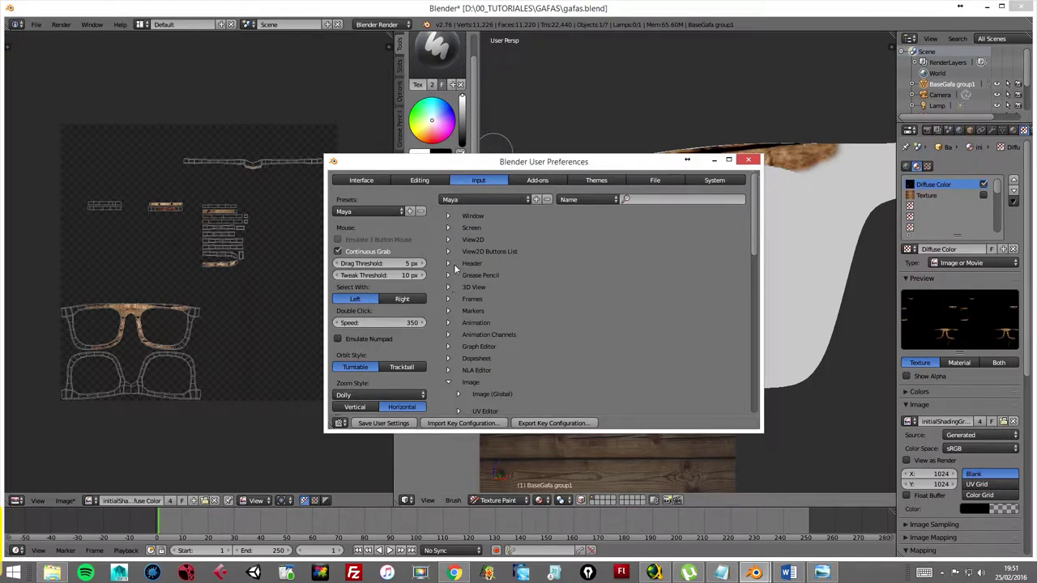
pyautogui.moveTo(475, 162); pyautogui.dragTo(364, 147)
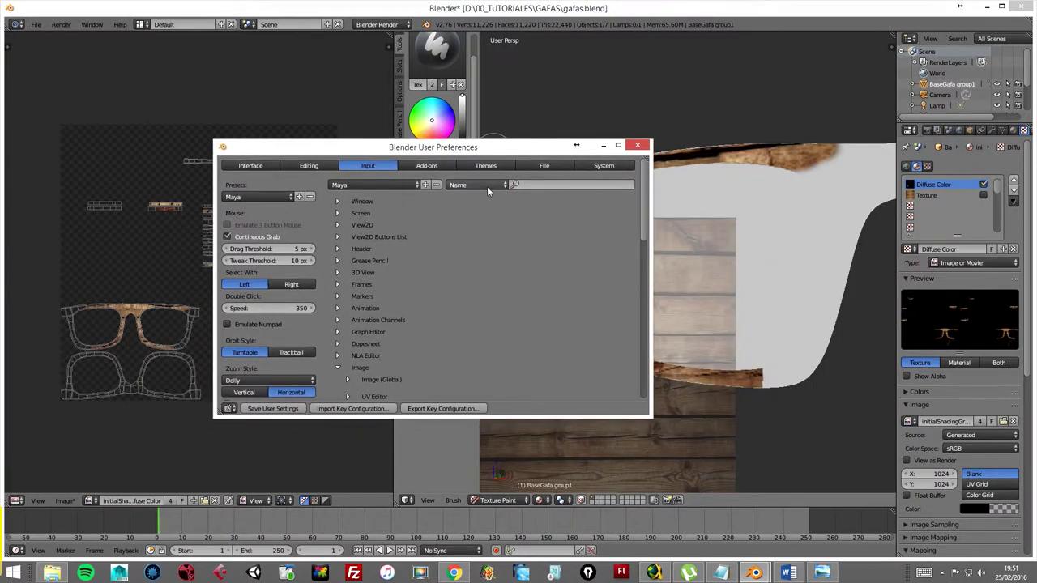
# - Remove the existing Stencil Brush Control shortcut from the Image Paint keymap
pyautogui.moveTo(641, 199); pyautogui.dragTo(646, 281)
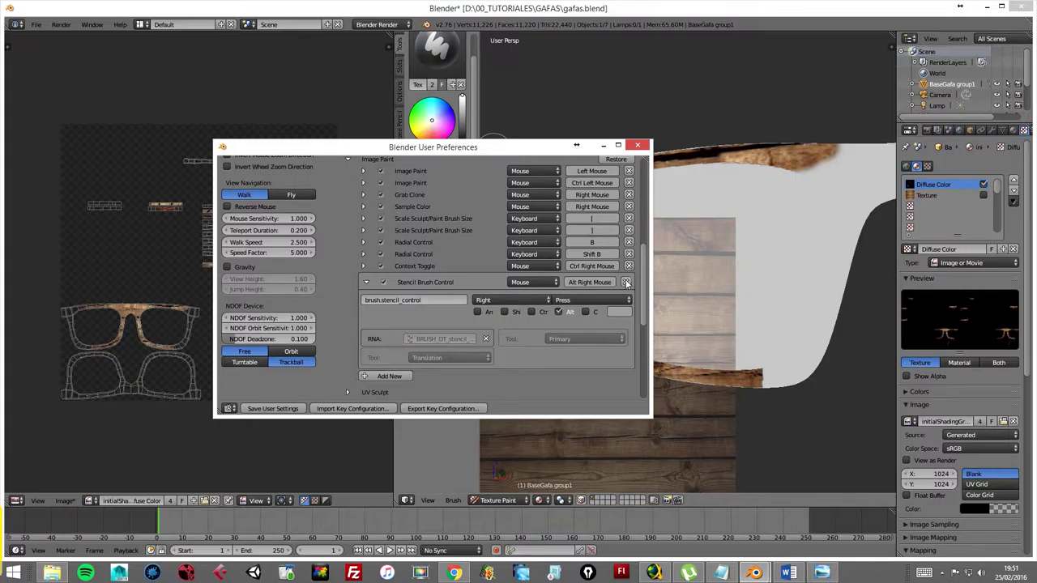
pyautogui.click(626, 282)
pyautogui.moveTo(647, 302); pyautogui.dragTo(632, 188)
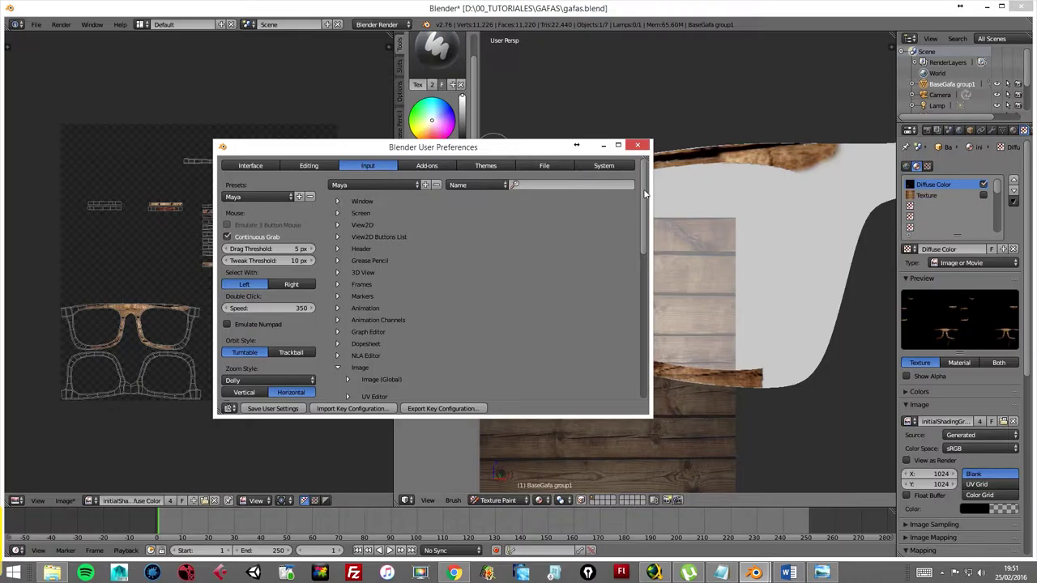
pyautogui.scroll(-3, 452, 263)
pyautogui.scroll(-2, 451, 264)
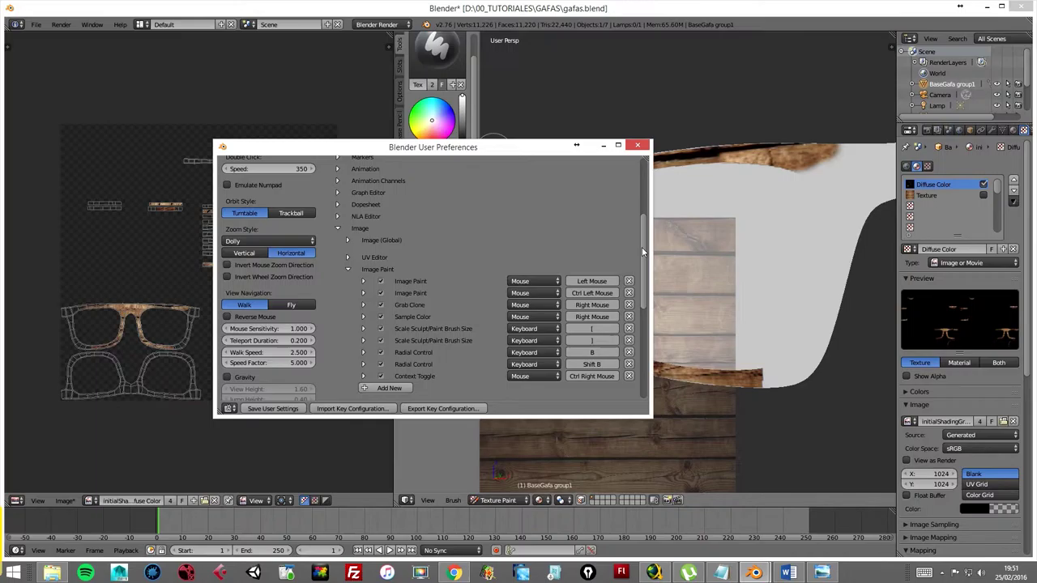
pyautogui.scroll(-2, 452, 286)
pyautogui.scroll(-2, 452, 286)
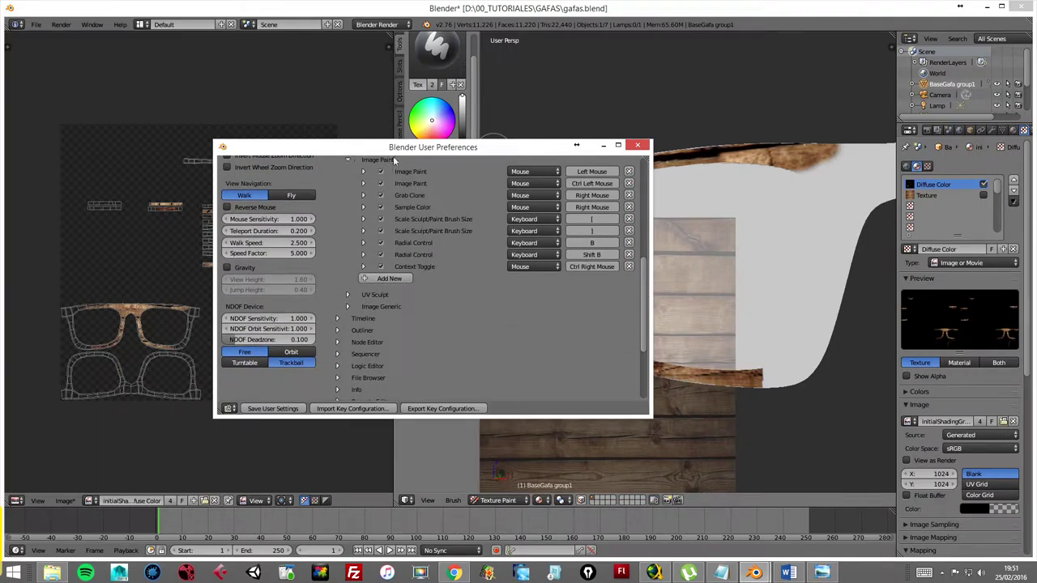
# - Add a new Image Paint shortcut with the operator brush.stencil_control, fixing a typo
pyautogui.click(381, 280)
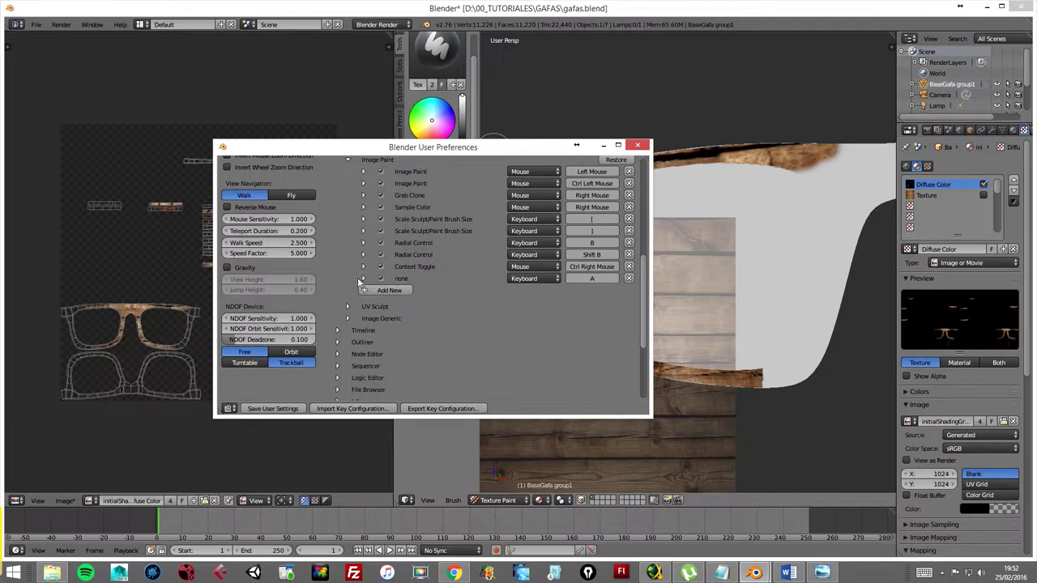
pyautogui.click(364, 281)
pyautogui.click(391, 300)
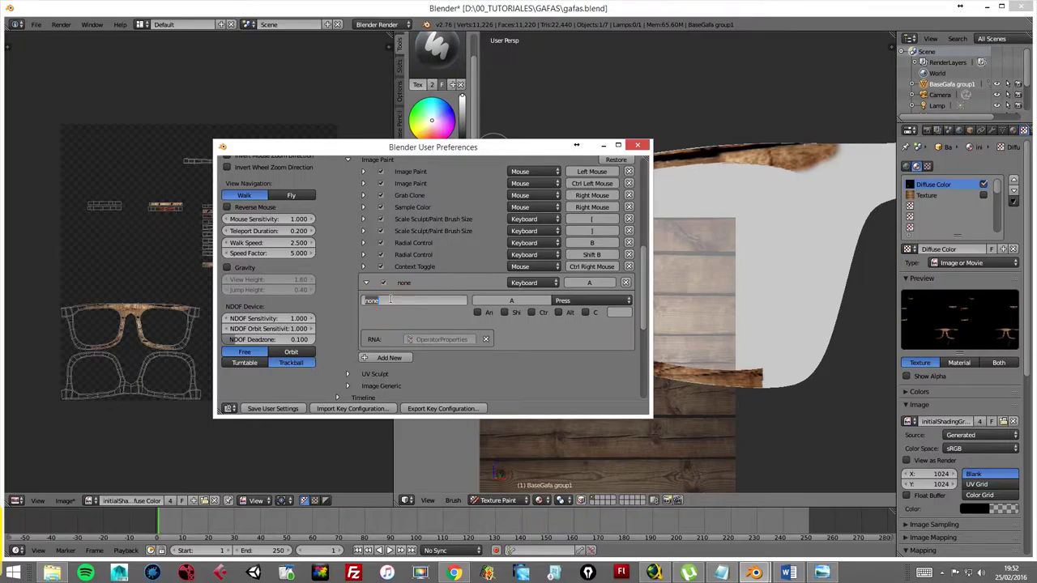
pyautogui.write('il_control')
pyautogui.press('Return')
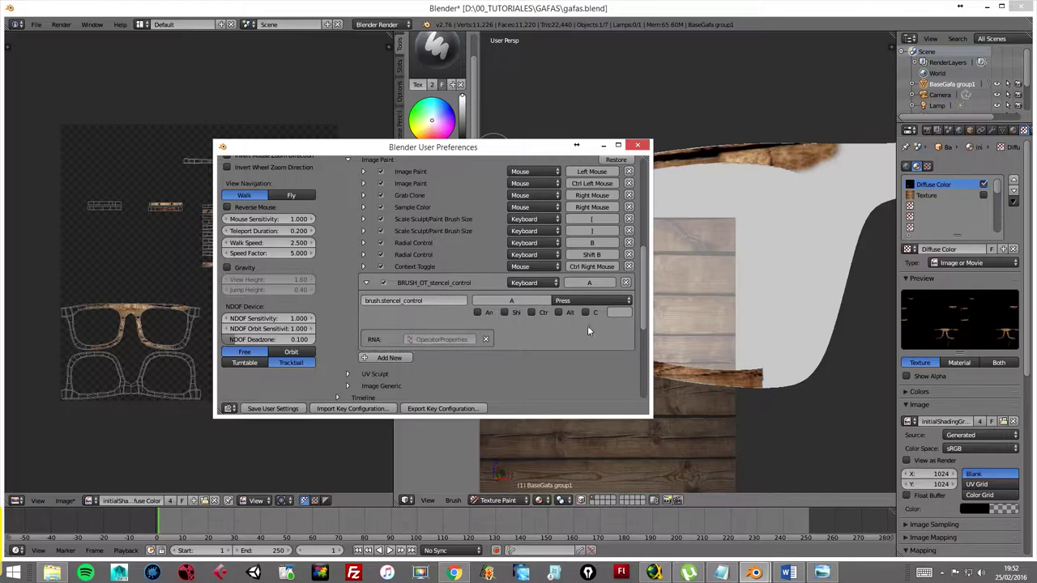
pyautogui.moveTo(648, 316); pyautogui.dragTo(645, 307)
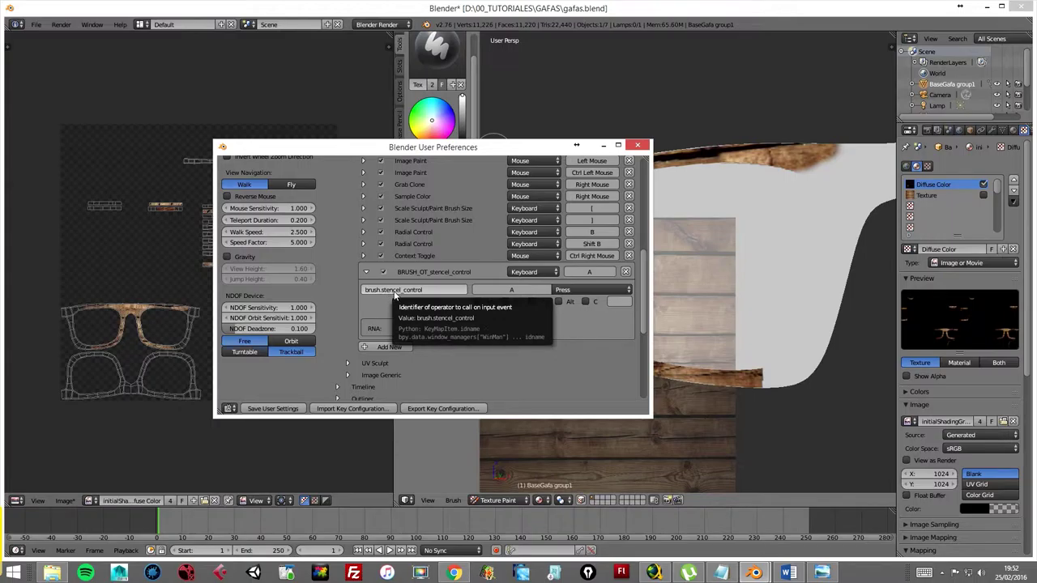
pyautogui.click(398, 294)
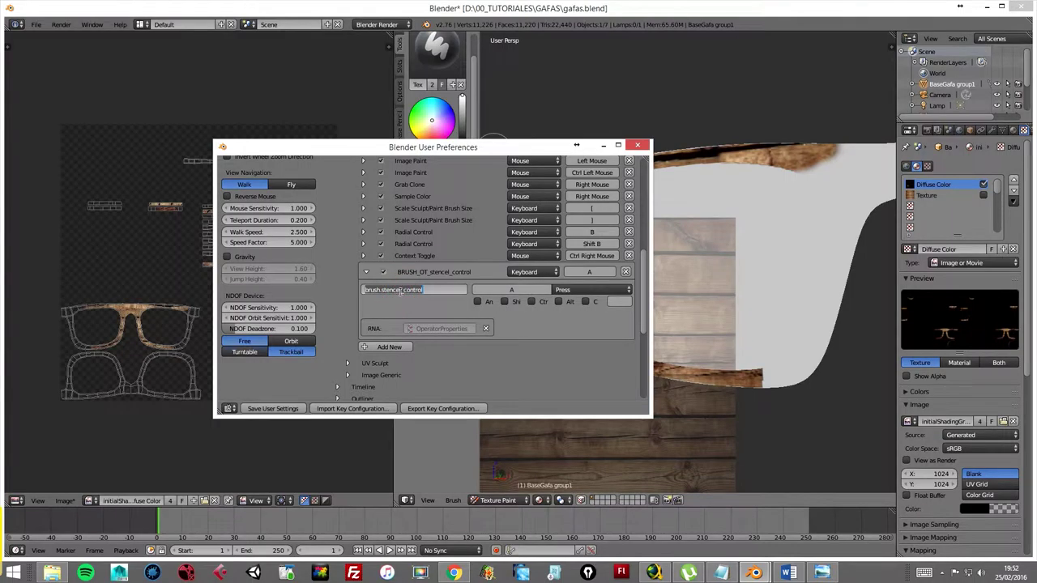
pyautogui.click(397, 290)
pyautogui.press('BackSpace')
pyautogui.press('BackSpace')
pyautogui.write('il')
pyautogui.press('Return')
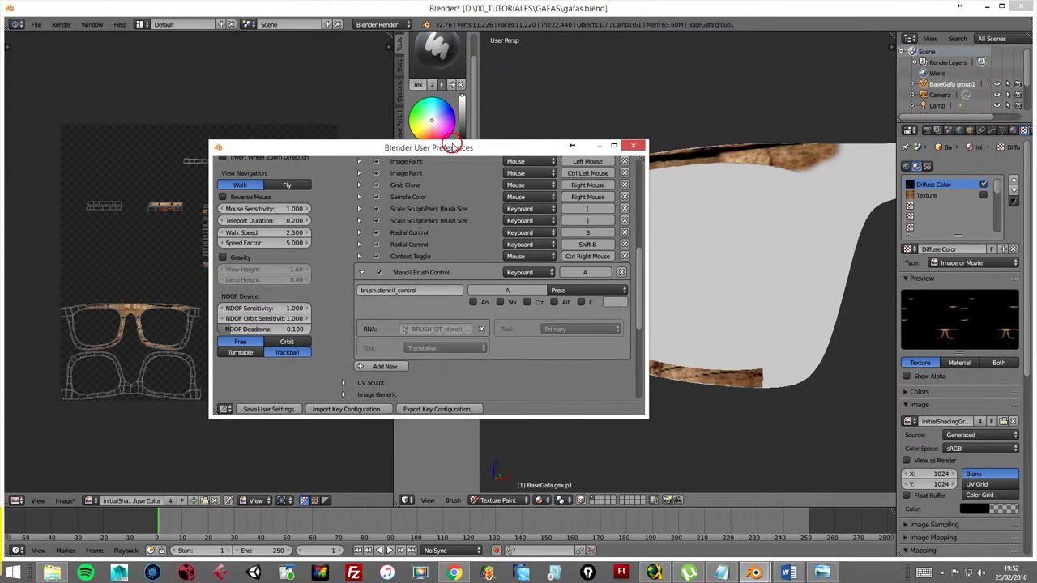
# - Bind the new shortcut to Alt + Right Mouse
pyautogui.moveTo(497, 157); pyautogui.dragTo(424, 154)
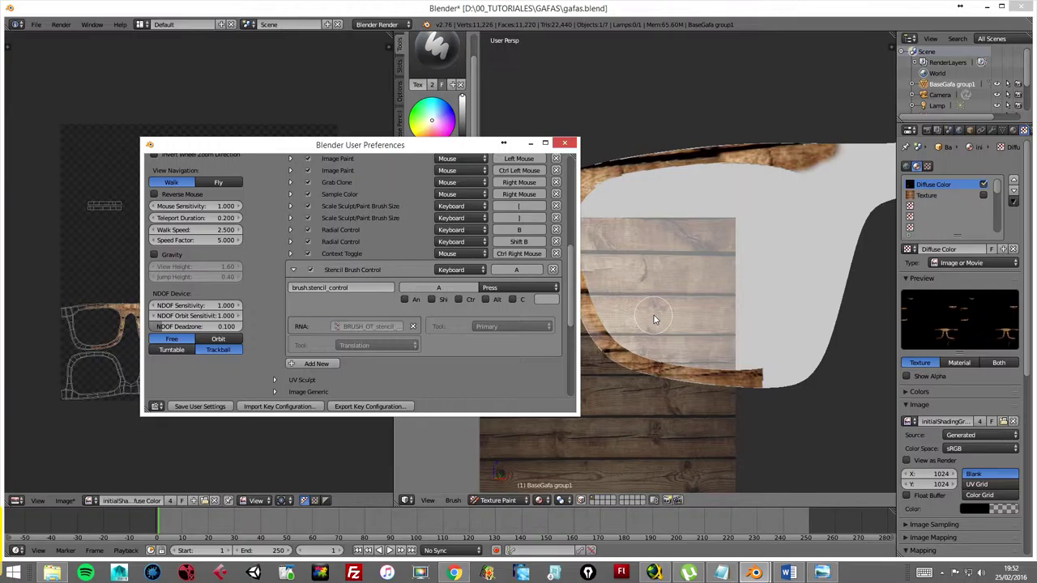
pyautogui.scroll(-1, 571, 289)
pyautogui.scroll(1, 571, 289)
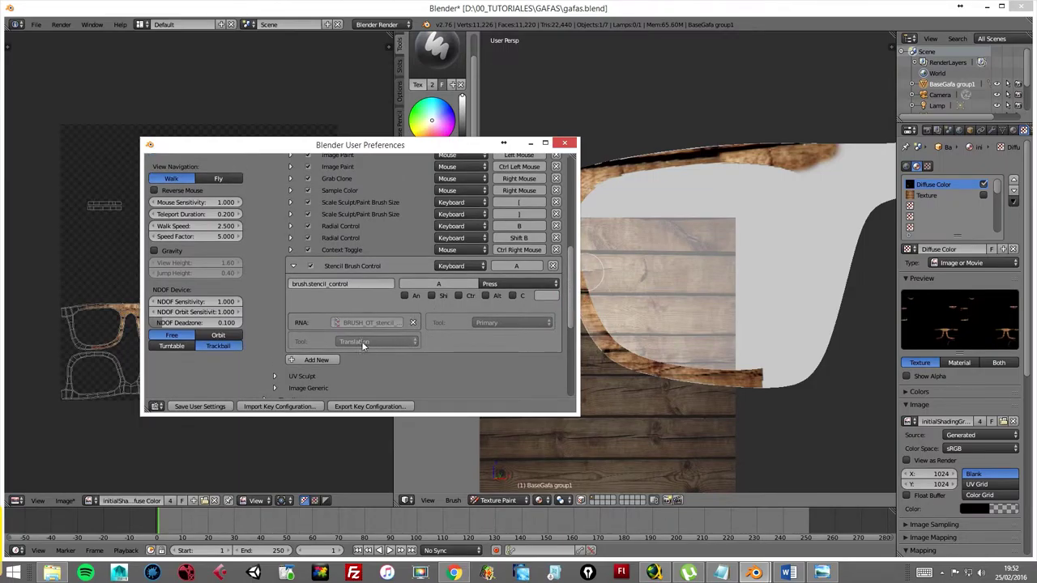
pyautogui.click(475, 267)
pyautogui.click(456, 238)
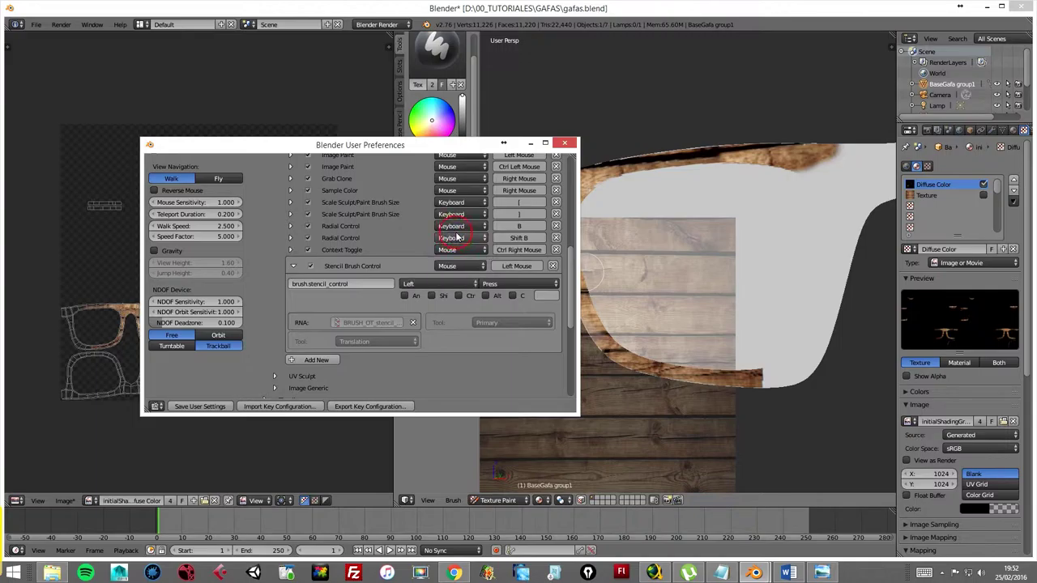
pyautogui.click(448, 284)
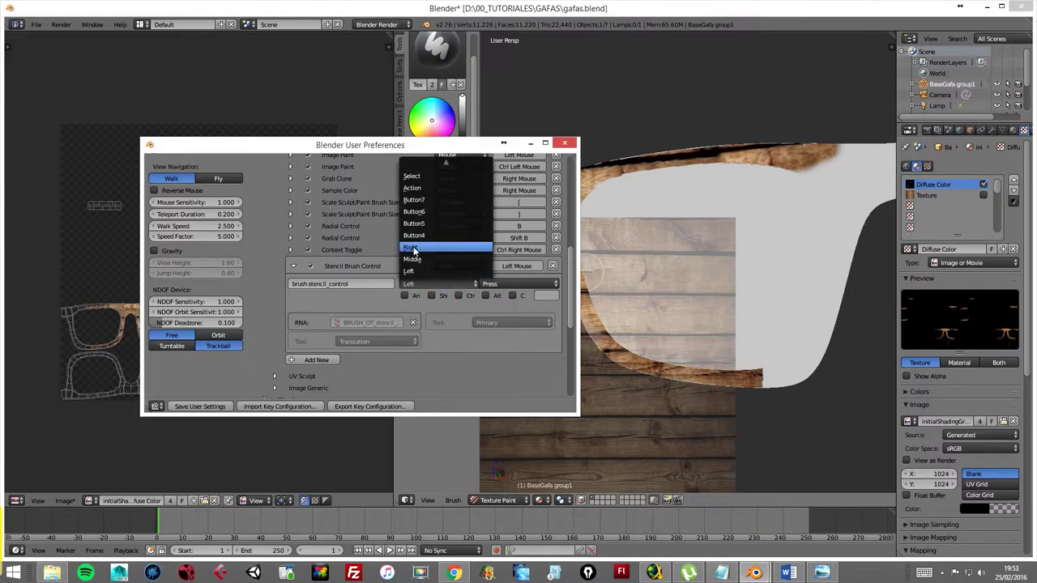
pyautogui.click(412, 247)
pyautogui.click(486, 296)
# - Save the user settings and return to the main Blender window
pyautogui.click(198, 407)
pyautogui.moveTo(362, 138); pyautogui.dragTo(265, 130)
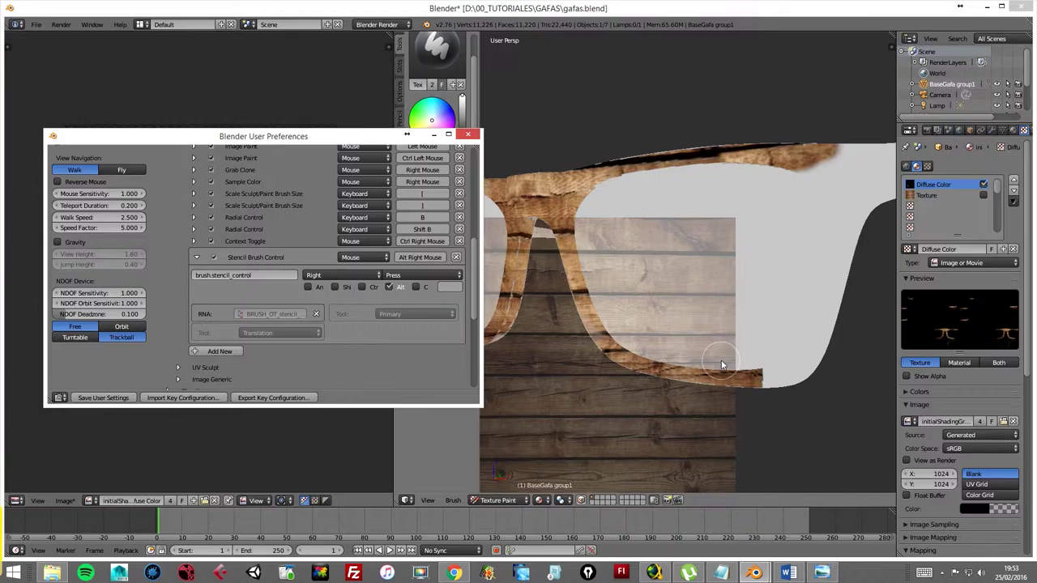
pyautogui.click(724, 364)
# - Paint wood onto the frame's upper right and the white area right of the lens, moving the stencil between strokes
pyautogui.moveTo(732, 362)
pyautogui.keyDown('alt'); pyautogui.mouseDown(button='right')
pyautogui.moveTo(736, 387)
pyautogui.moveTo(772, 392)
pyautogui.moveTo(815, 267)
pyautogui.moveTo(815, 340)
pyautogui.moveTo(799, 271)
pyautogui.moveTo(836, 257)
pyautogui.moveTo(789, 283)
pyautogui.moveTo(908, 272)
pyautogui.mouseUp(button='right'); pyautogui.keyUp('alt')
pyautogui.moveTo(842, 172)
pyautogui.mouseDown()
pyautogui.moveTo(859, 154)
pyautogui.moveTo(826, 178)
pyautogui.moveTo(838, 208)
pyautogui.moveTo(864, 185)
pyautogui.mouseUp()
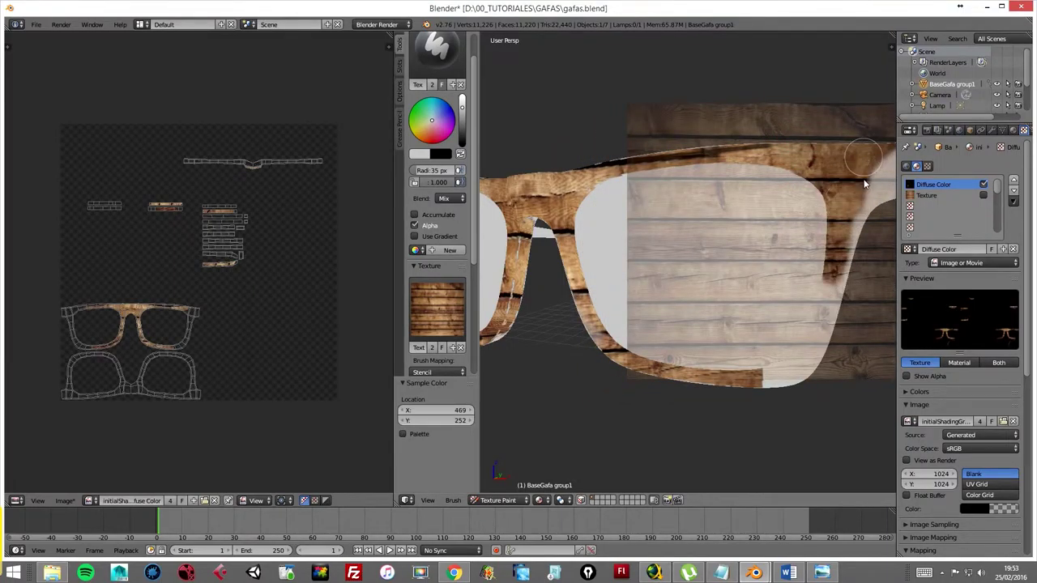
pyautogui.moveTo(846, 231)
pyautogui.mouseDown(button='right')
pyautogui.moveTo(814, 306)
pyautogui.moveTo(821, 323)
pyautogui.mouseUp(button='right')
pyautogui.moveTo(821, 322)
pyautogui.mouseDown()
pyautogui.moveTo(752, 390)
pyautogui.moveTo(782, 379)
pyautogui.moveTo(604, 323)
pyautogui.mouseUp()
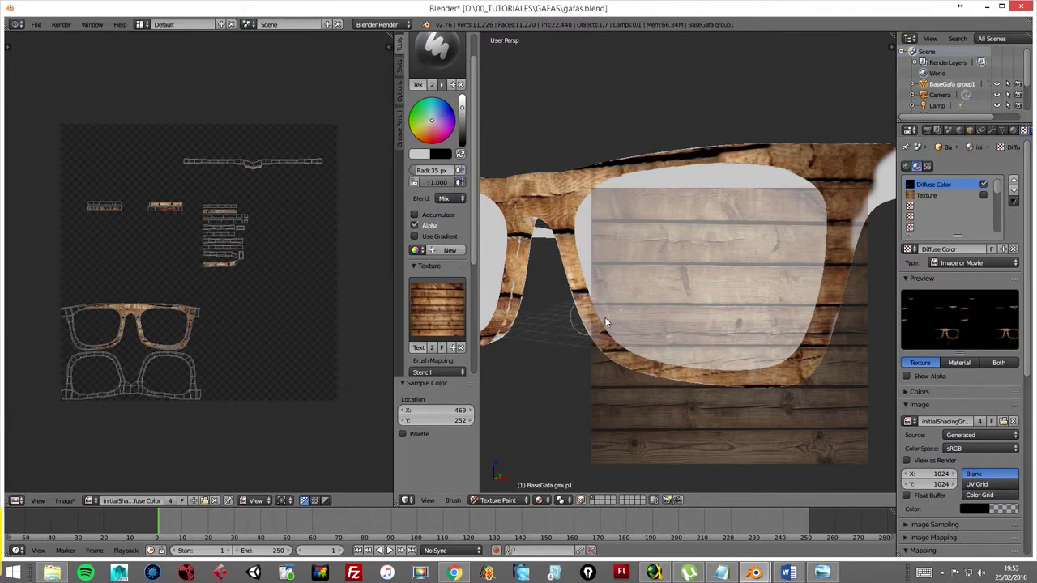
pyautogui.moveTo(737, 324); pyautogui.dragTo(665, 311, button='right')
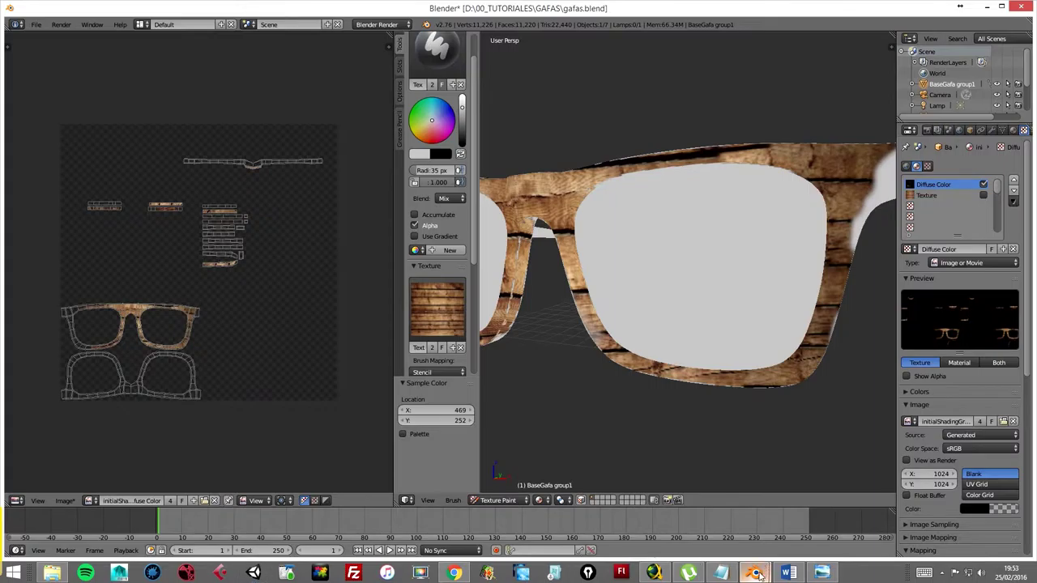
# - Add another Image Paint shortcut with the operator brush.stencil_control
pyautogui.click(798, 489)
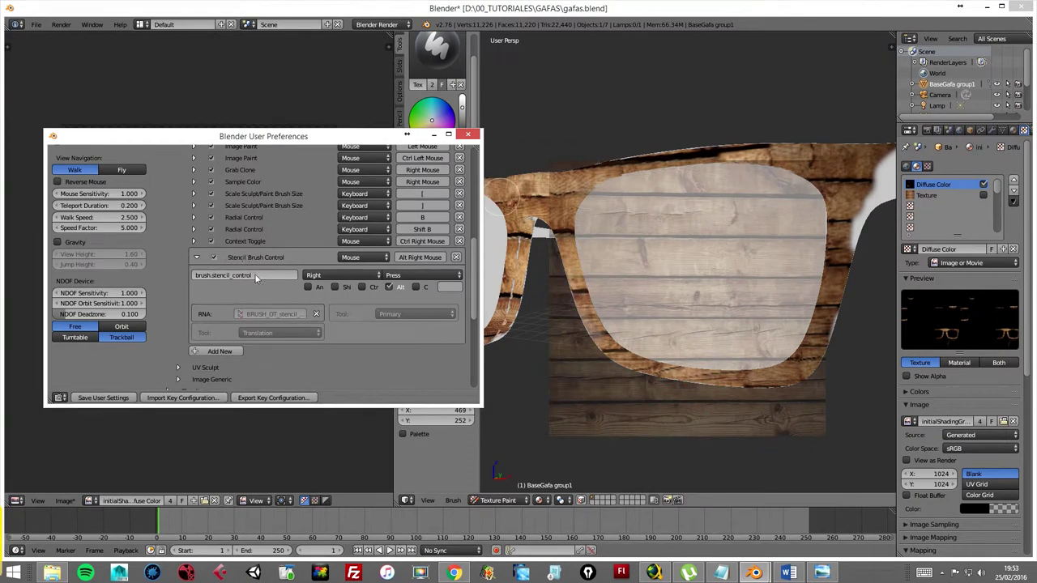
pyautogui.moveTo(476, 293); pyautogui.dragTo(475, 312)
pyautogui.click(231, 289)
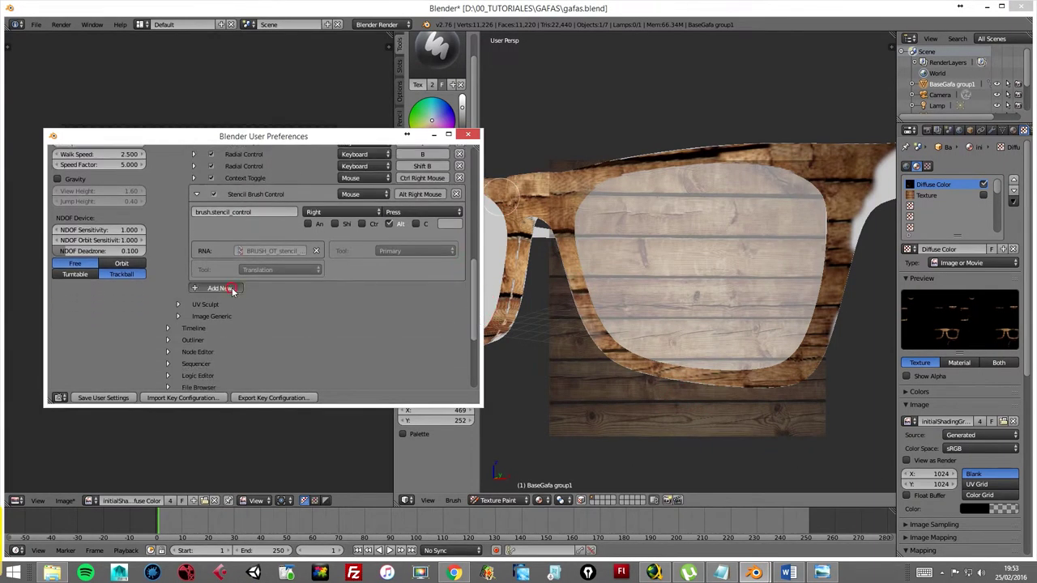
pyautogui.click(194, 288)
pyautogui.click(238, 310)
pyautogui.press('BackSpace')
pyautogui.write('brush.ste')
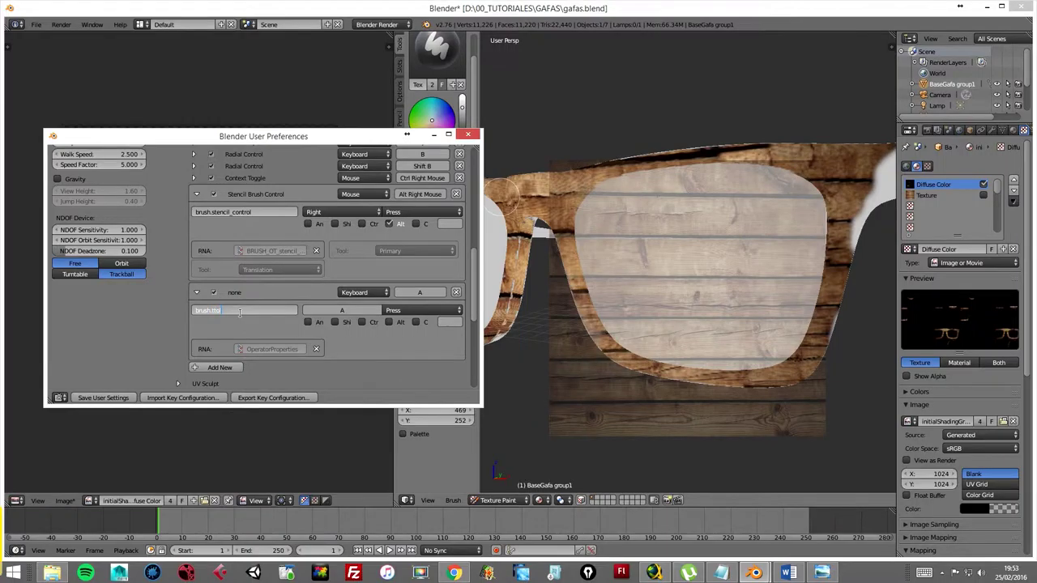
pyautogui.press('Return')
pyautogui.click(241, 315)
pyautogui.write('b')
pyautogui.write('l_control')
pyautogui.press('Return')
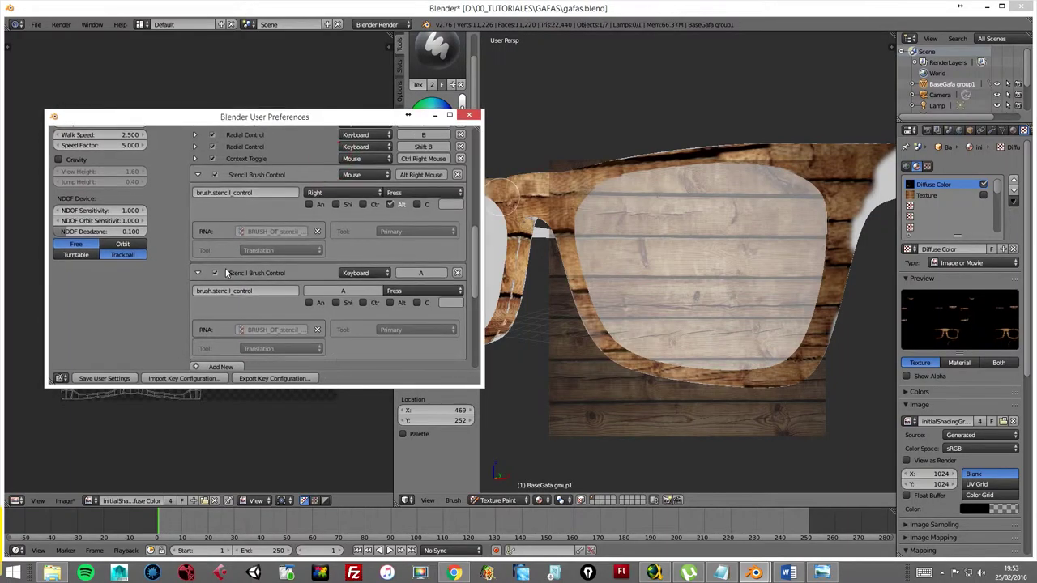
# - Set the first stencil control's tool to Translation and the second's to Scale
pyautogui.click(269, 254)
pyautogui.click(272, 239)
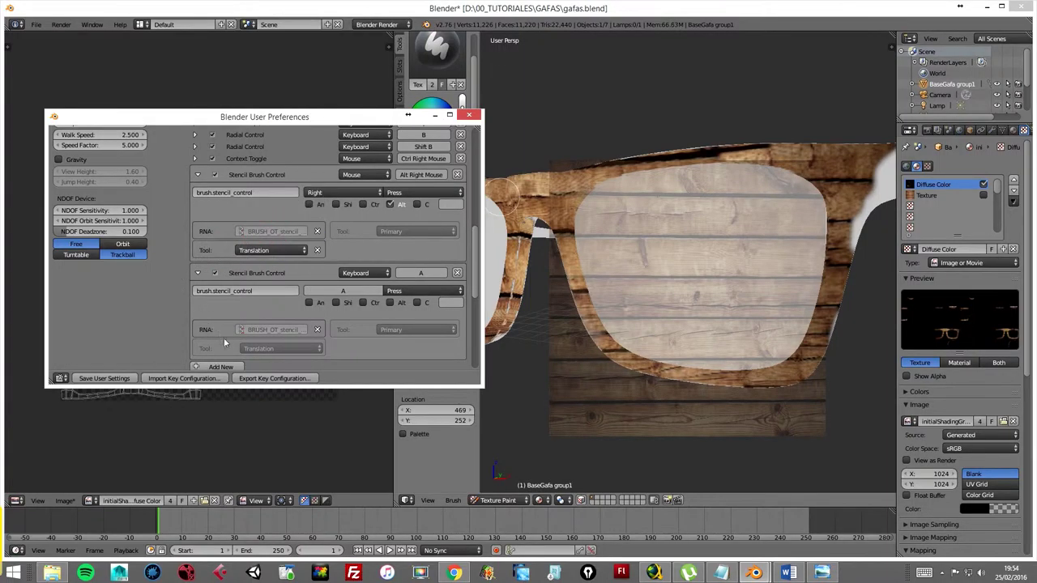
pyautogui.click(258, 350)
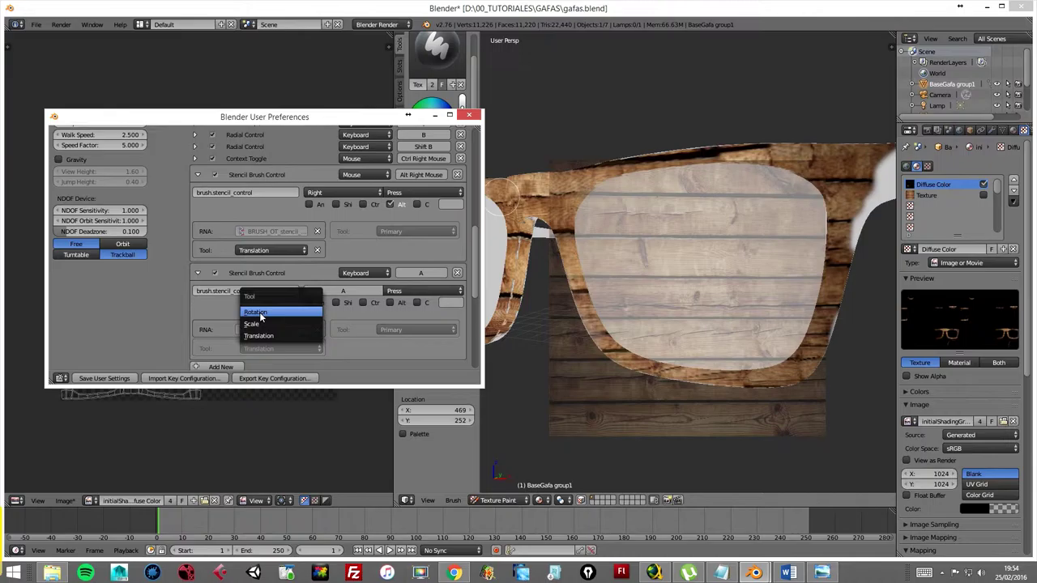
pyautogui.click(262, 325)
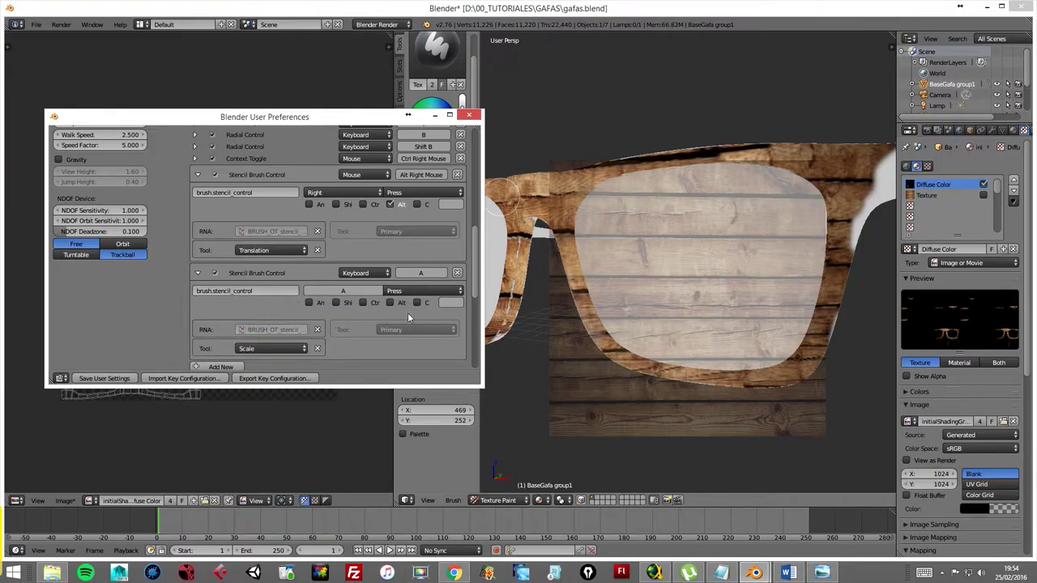
# - Bind the Scale stencil control to Ctrl + Alt + Right Mouse
pyautogui.moveTo(475, 278); pyautogui.dragTo(475, 283)
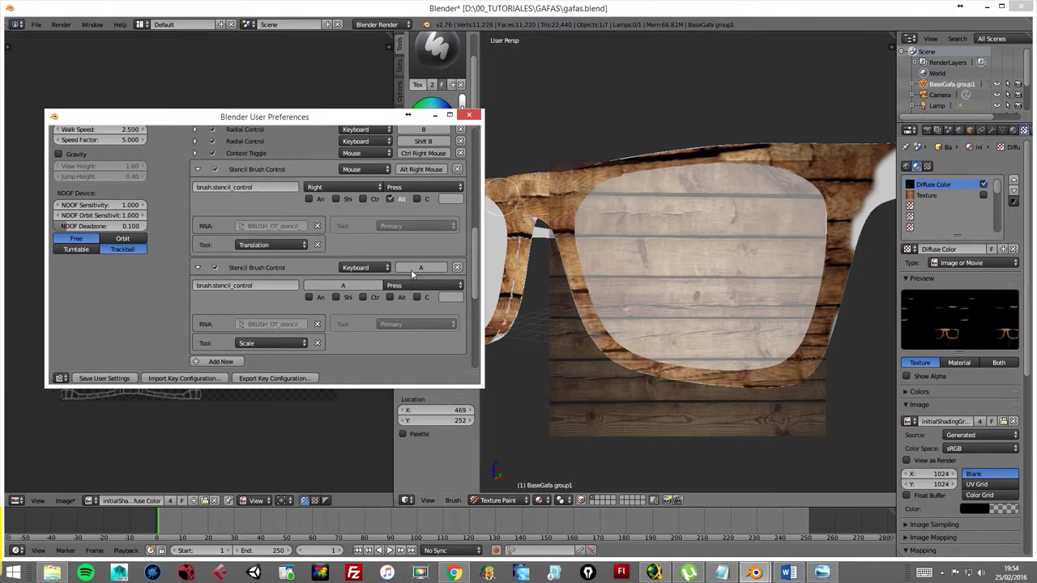
pyautogui.click(365, 267)
pyautogui.click(368, 231)
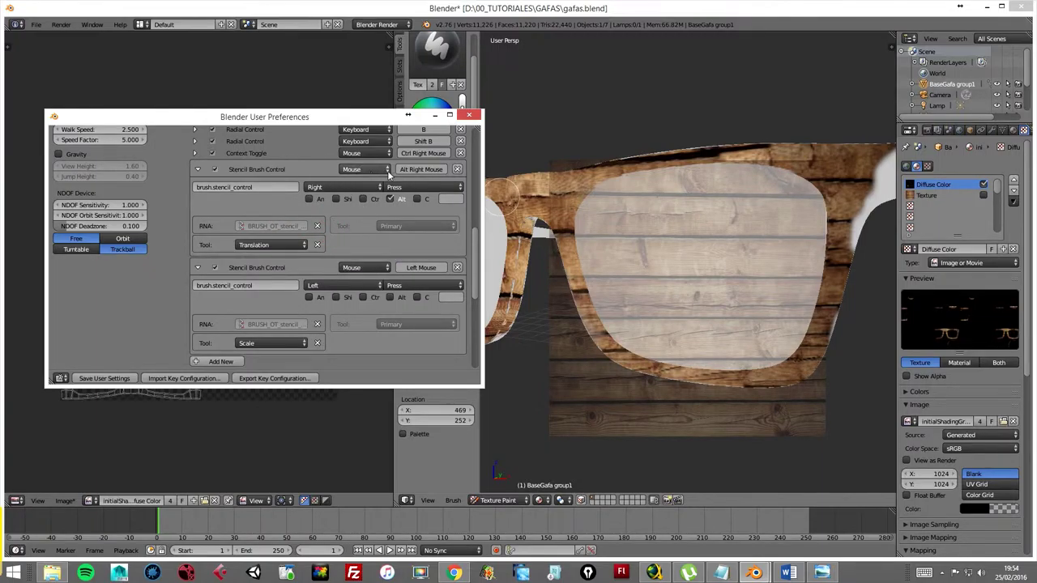
pyautogui.click(369, 288)
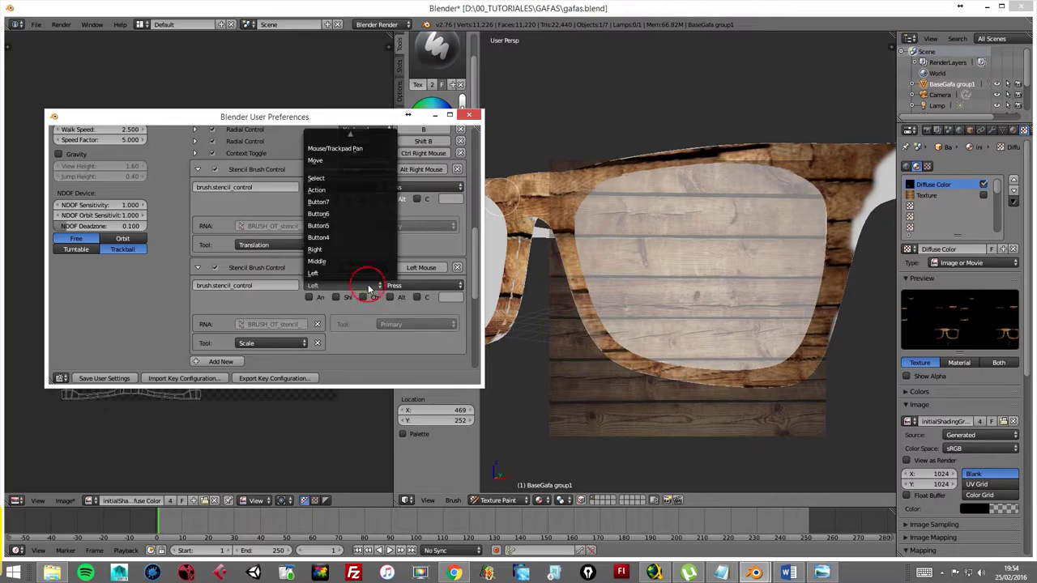
pyautogui.click(322, 252)
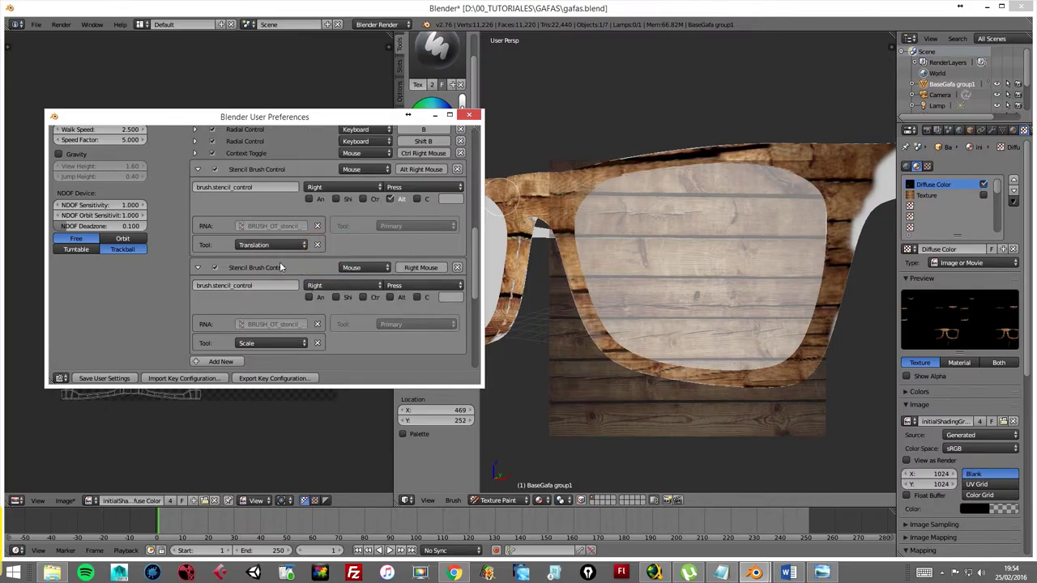
pyautogui.click(391, 297)
pyautogui.click(363, 297)
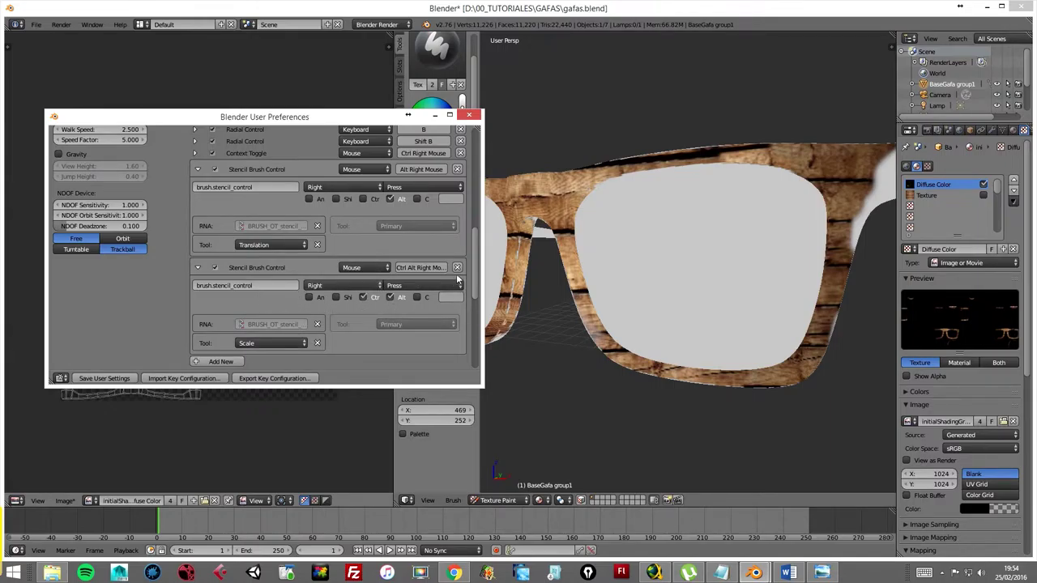
# - Save the user settings with the new stencil keymaps
pyautogui.scroll(-2, 477, 277)
pyautogui.scroll(1, 477, 277)
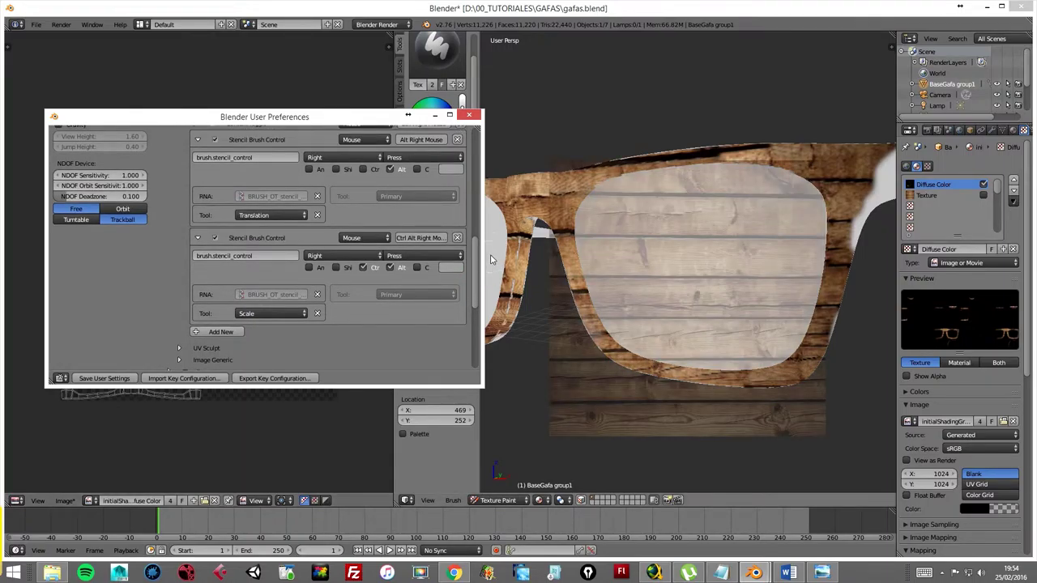
pyautogui.moveTo(476, 284); pyautogui.dragTo(466, 260)
pyautogui.scroll(-1, 466, 261)
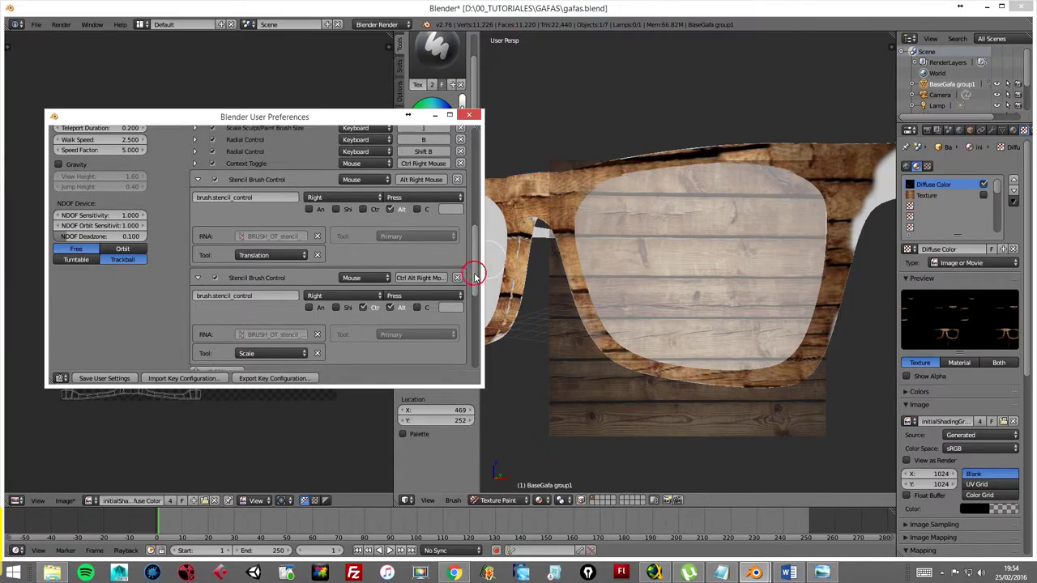
pyautogui.scroll(-1, 476, 274)
pyautogui.click(97, 378)
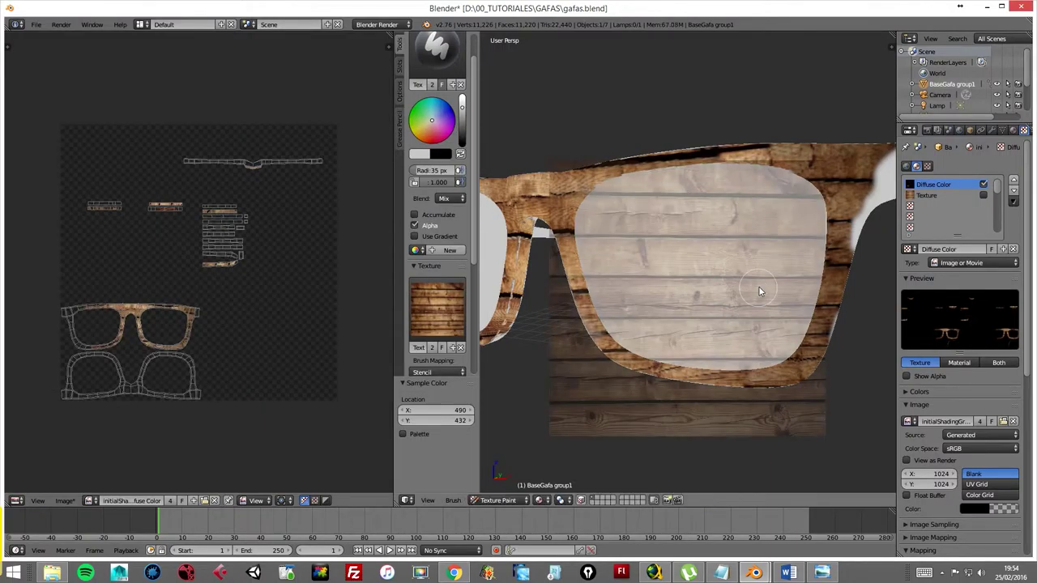
# - Move and enlarge the wood stencil, then paint wood along the frame's top edge
pyautogui.moveTo(758, 286)
pyautogui.keyDown('alt'); pyautogui.mouseDown(button='right')
pyautogui.moveTo(777, 212)
pyautogui.moveTo(750, 270)
pyautogui.mouseUp(button='right'); pyautogui.keyUp('alt')
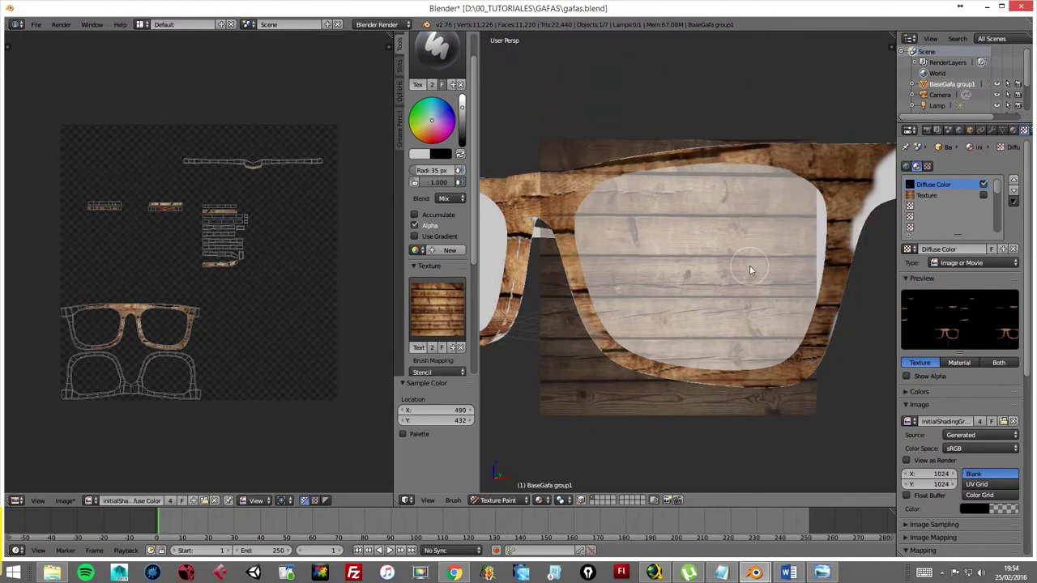
pyautogui.moveTo(750, 271)
pyautogui.keyDown('shift'); pyautogui.mouseDown(button='right')
pyautogui.moveTo(805, 257)
pyautogui.moveTo(764, 257)
pyautogui.mouseUp(button='right'); pyautogui.keyUp('shift')
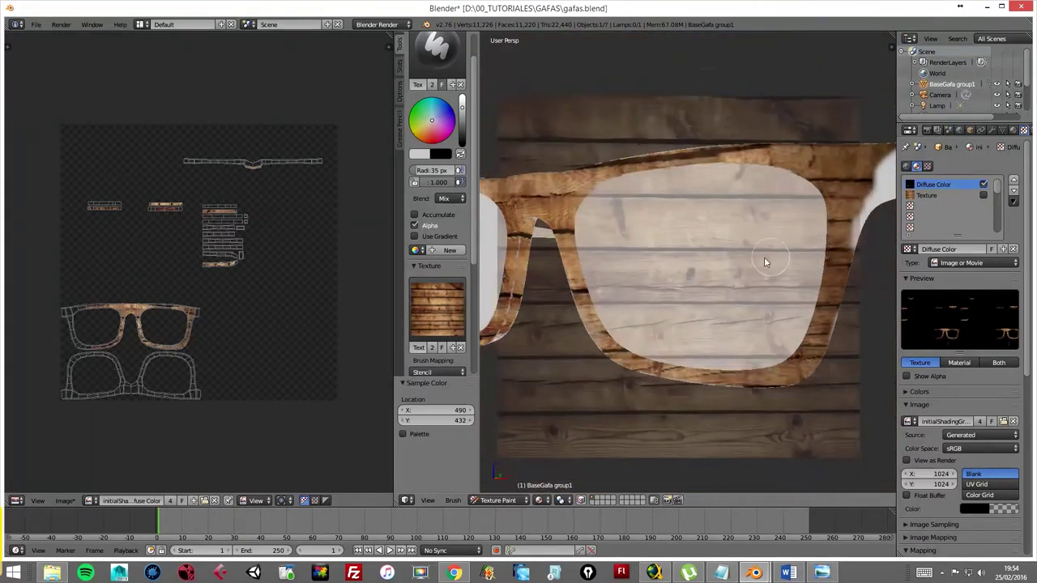
pyautogui.moveTo(794, 151)
pyautogui.mouseDown()
pyautogui.moveTo(815, 164)
pyautogui.moveTo(723, 156)
pyautogui.mouseUp()
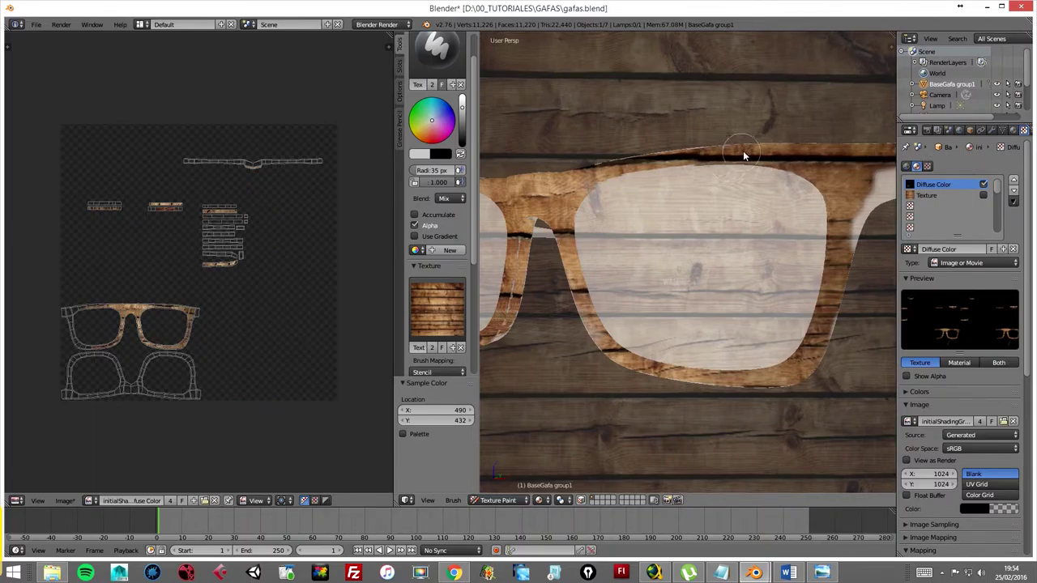
pyautogui.moveTo(775, 272); pyautogui.dragTo(794, 273, button='middle')
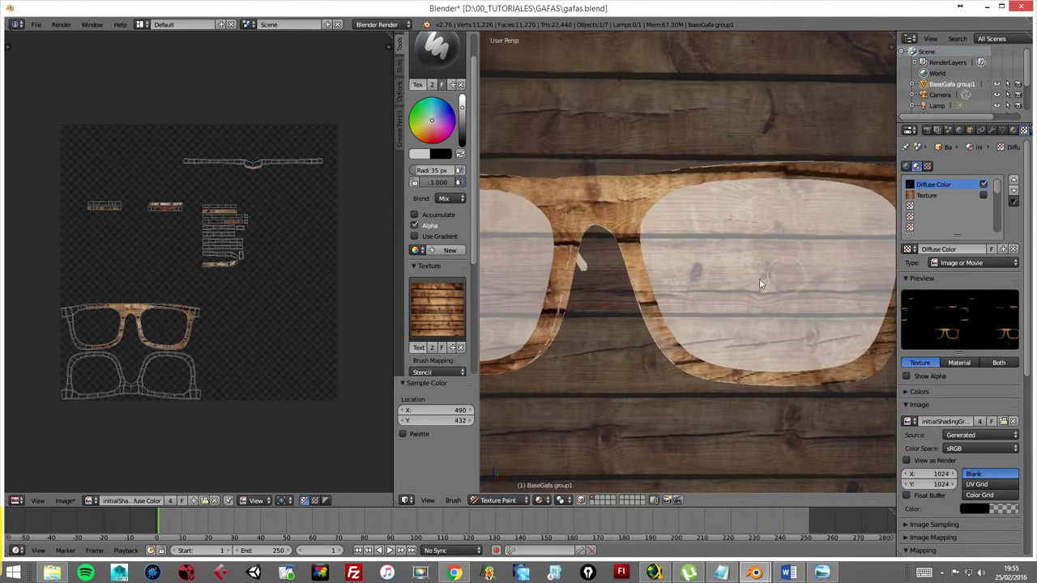
pyautogui.moveTo(753, 572)
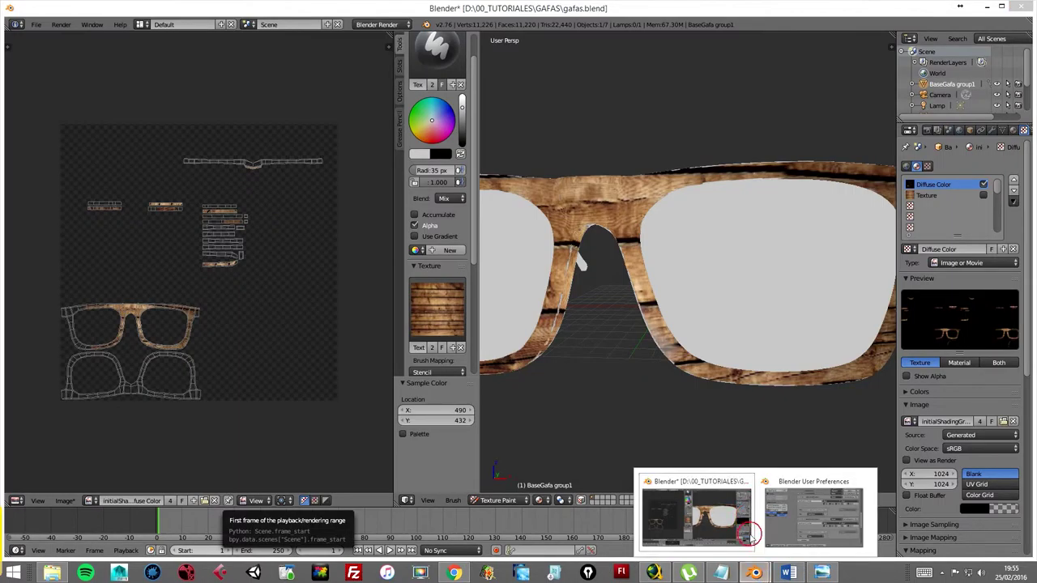
# - In User Preferences, add a new keymap entry for the brush.stencil_control operator
pyautogui.click(796, 480)
pyautogui.scroll(-5, 476, 276)
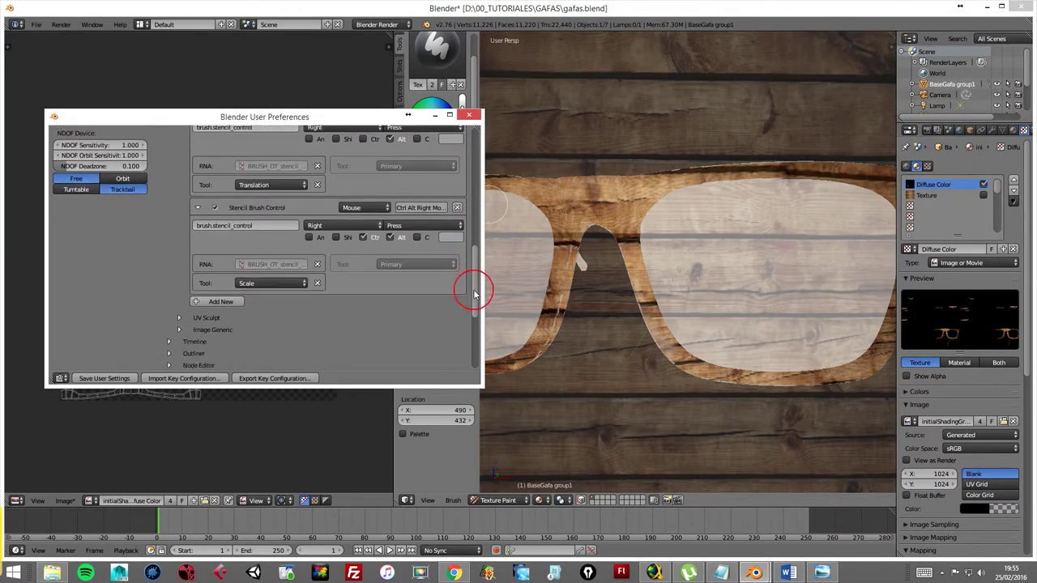
pyautogui.click(231, 261)
pyautogui.click(229, 281)
pyautogui.write('brush.stencil_con')
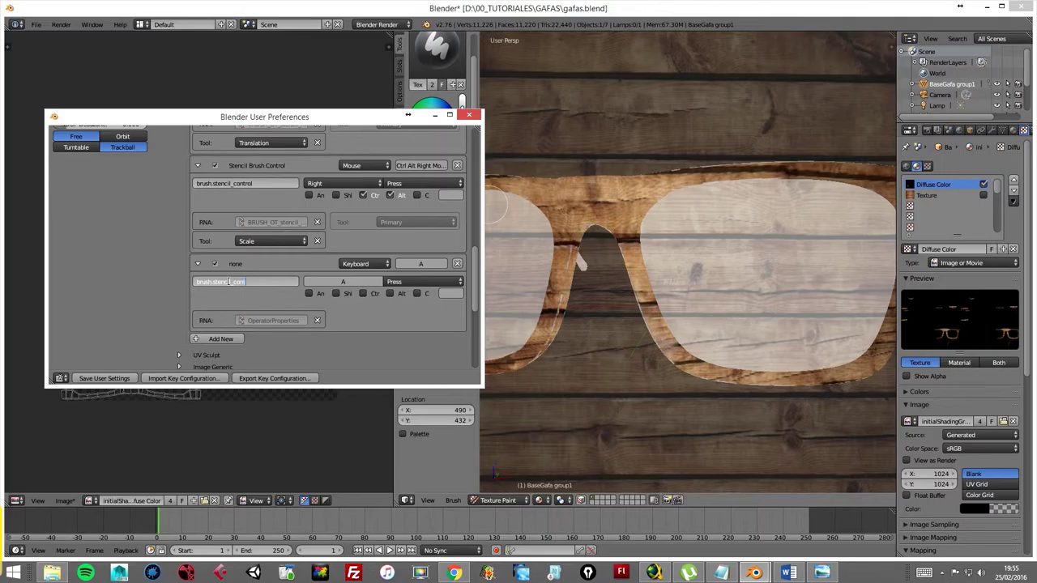
pyautogui.press('Return')
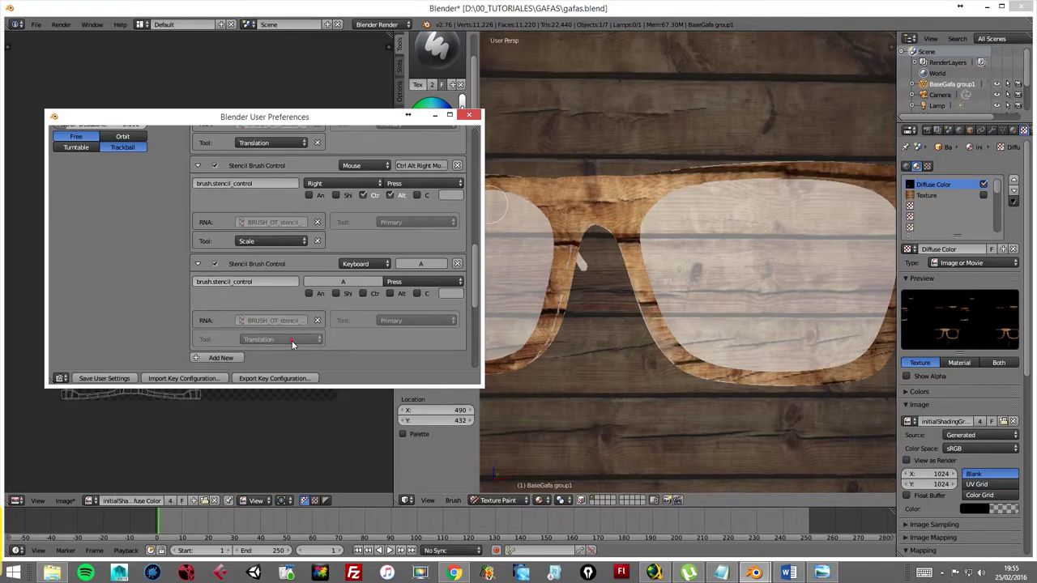
# - Set the new entry to Rotation, bound to Shift Ctrl Alt Right Mouse
pyautogui.click(267, 339)
pyautogui.click(265, 308)
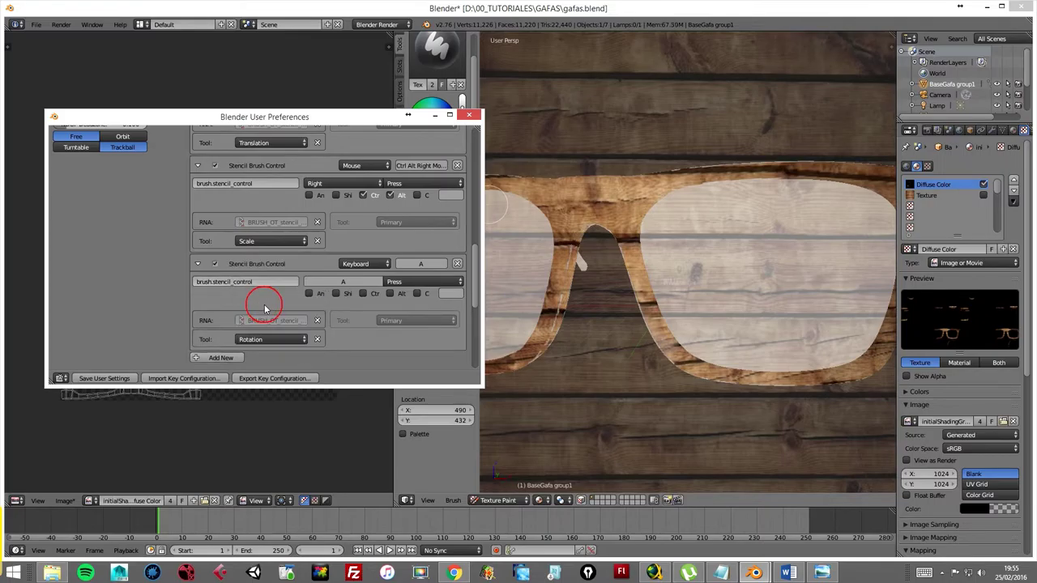
pyautogui.click(364, 265)
pyautogui.click(363, 228)
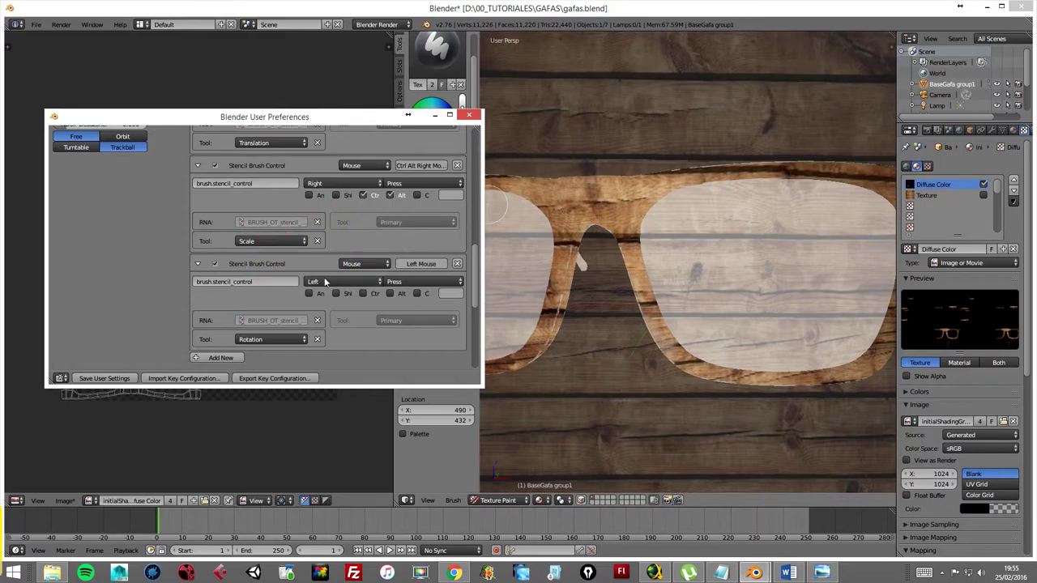
pyautogui.click(351, 282)
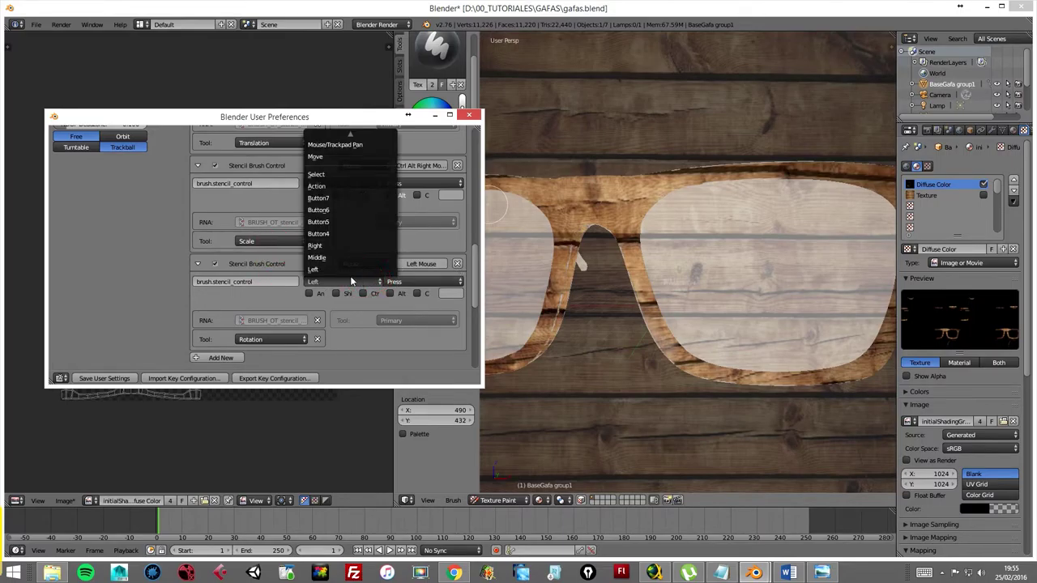
pyautogui.click(316, 245)
pyautogui.click(390, 294)
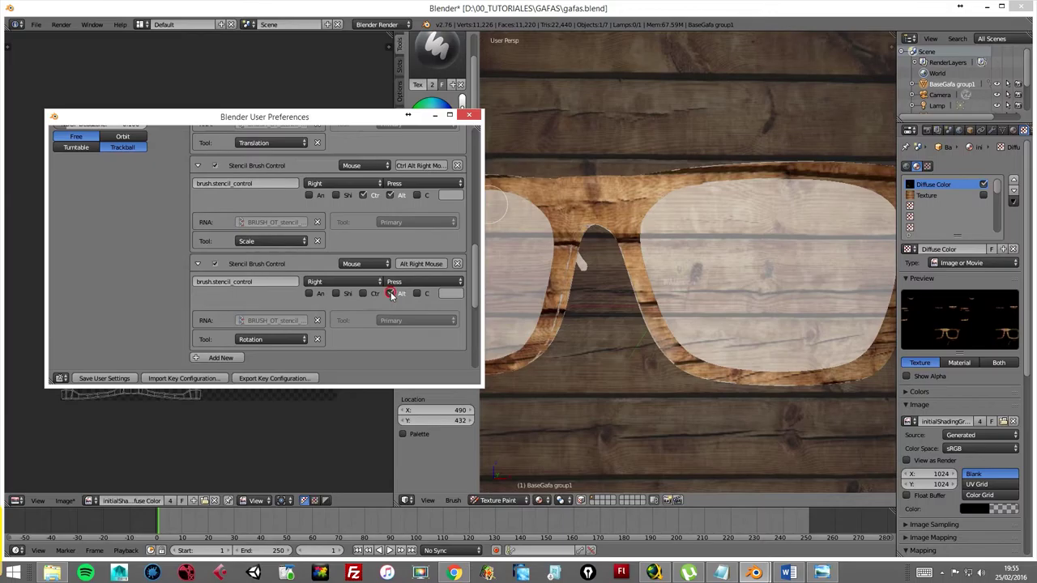
pyautogui.click(363, 294)
pyautogui.click(336, 294)
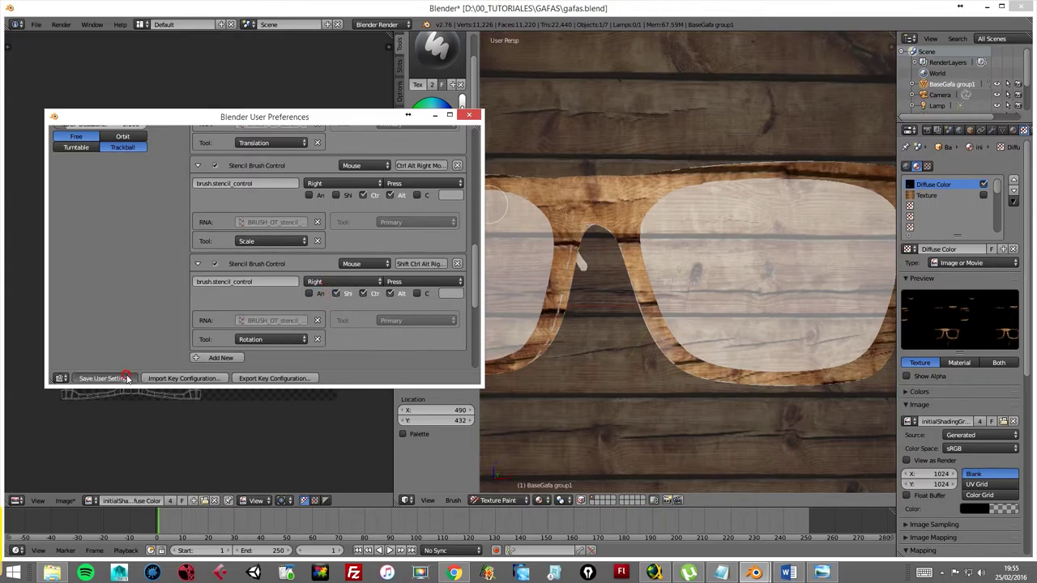
# - Move the wood stencil down and right, then rotate it diagonally over the lenses
pyautogui.click(726, 262)
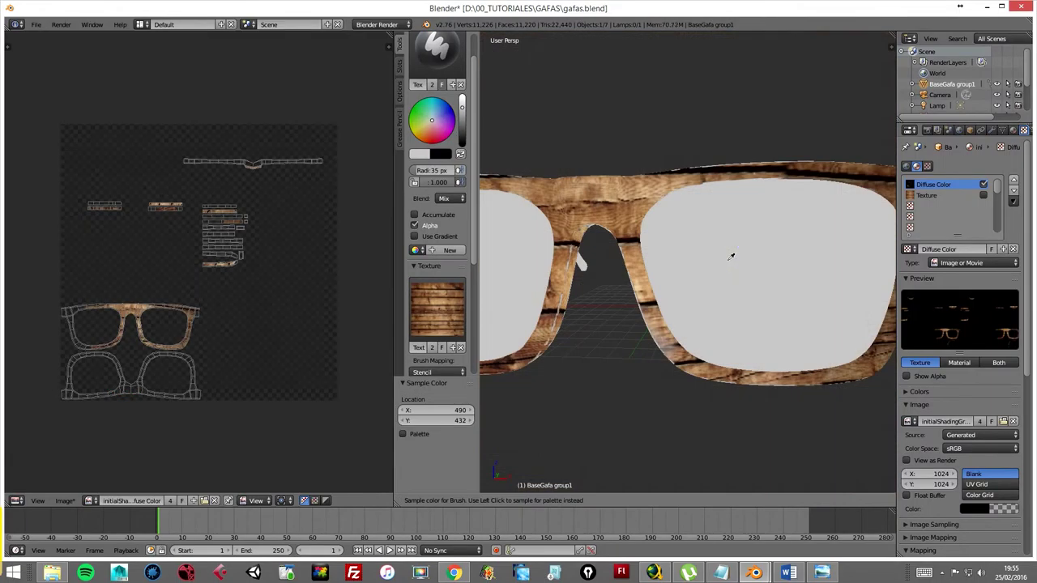
pyautogui.rightClick(782, 257)
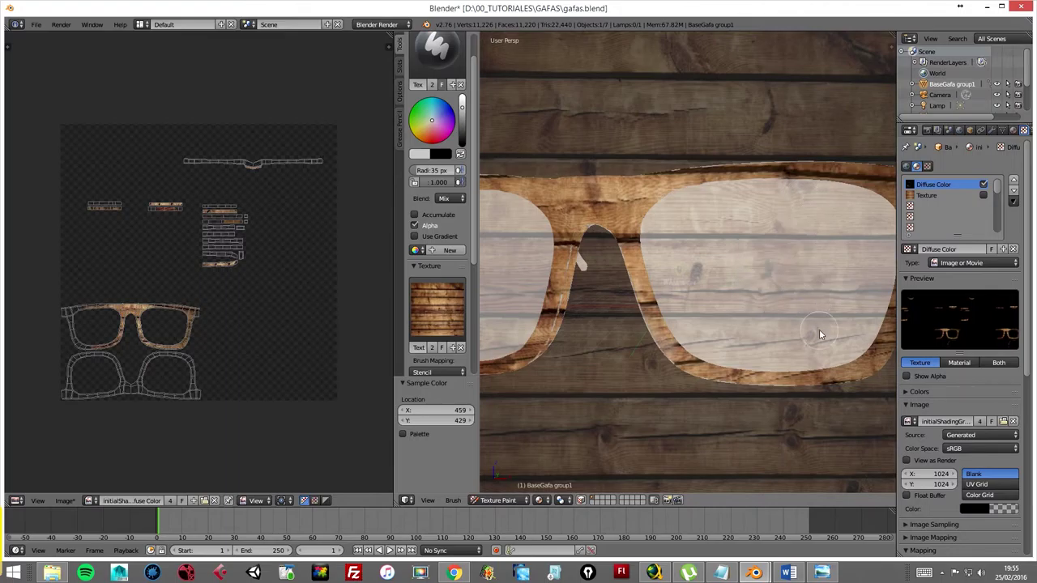
pyautogui.hotkey('ctrl', 'alt', 'q')
pyautogui.hotkey('ctrl', 'alt', 'q')
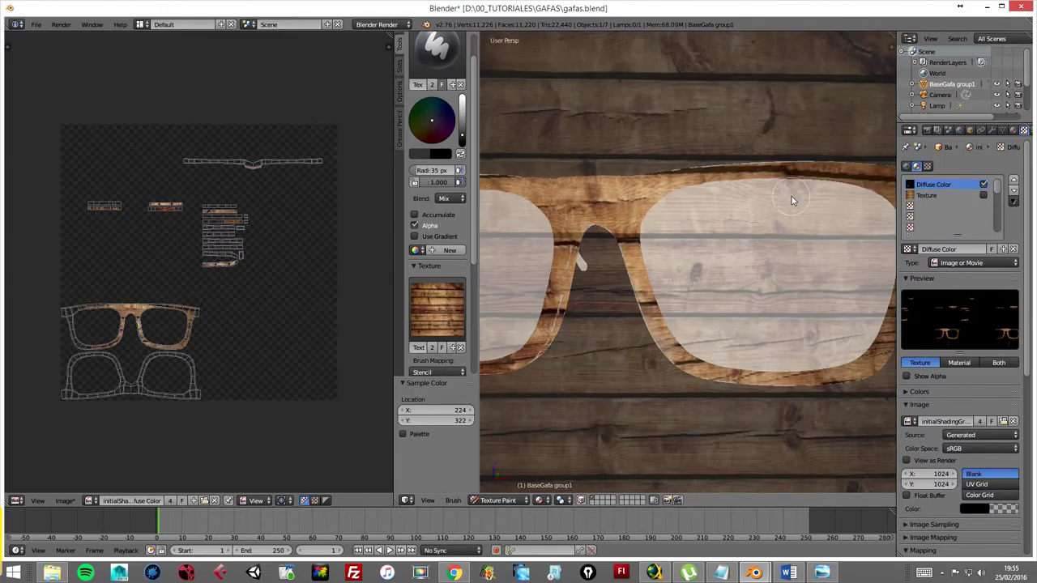
pyautogui.moveTo(773, 194)
pyautogui.mouseDown(button='right')
pyautogui.moveTo(792, 233)
pyautogui.moveTo(732, 258)
pyautogui.mouseUp(button='right')
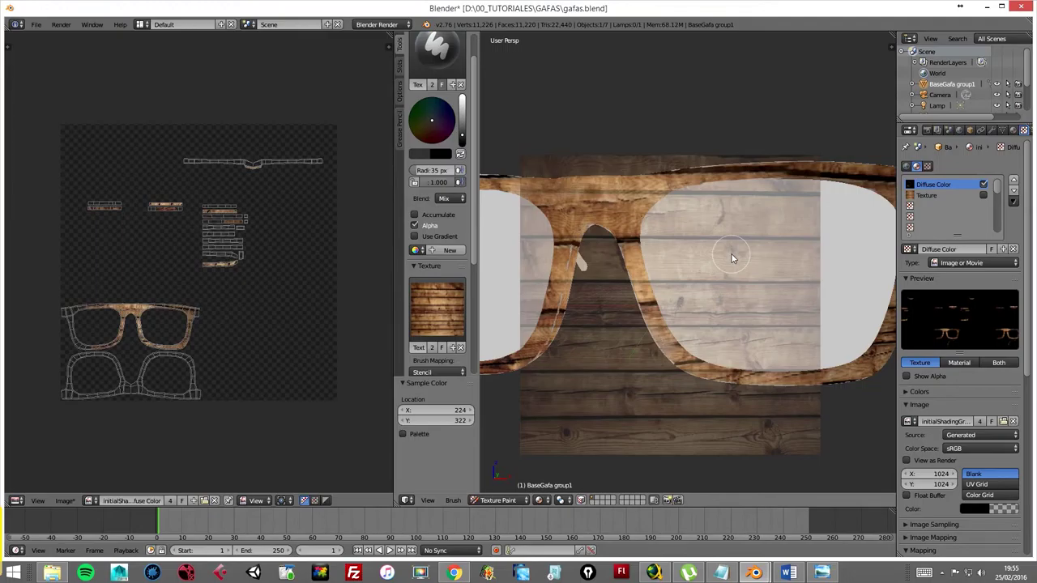
pyautogui.moveTo(732, 257)
pyautogui.keyDown('ctrl'); pyautogui.mouseDown(button='right')
pyautogui.moveTo(757, 283)
pyautogui.moveTo(759, 304)
pyautogui.mouseUp(button='right'); pyautogui.keyUp('ctrl')
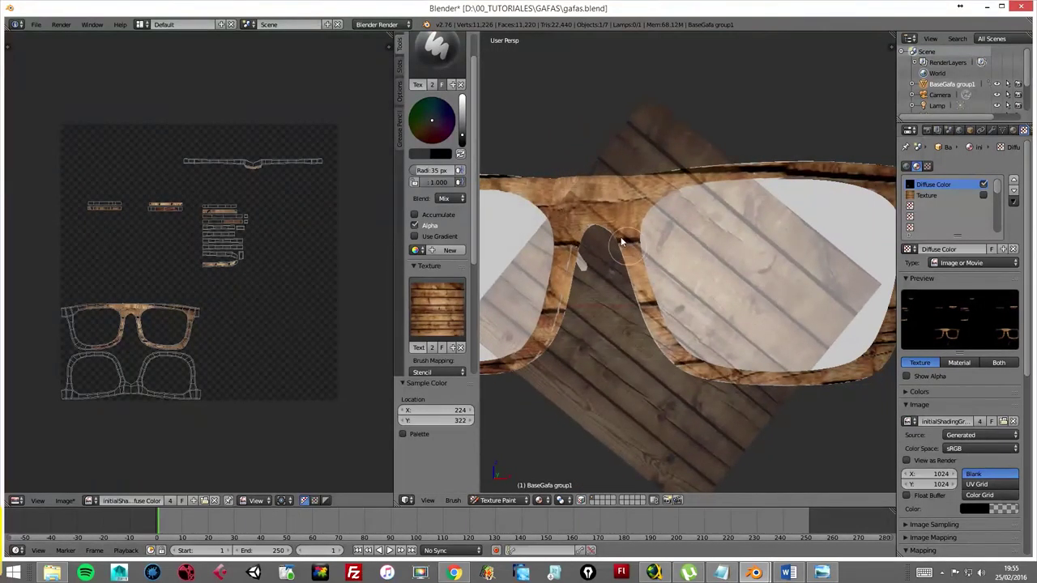
# - Paint dark wood across the bridge, switch the brush colour to white, and paint grain over it
pyautogui.moveTo(626, 236)
pyautogui.mouseDown()
pyautogui.moveTo(599, 191)
pyautogui.moveTo(679, 203)
pyautogui.mouseUp()
pyautogui.moveTo(653, 111); pyautogui.dragTo(659, 118, button='middle')
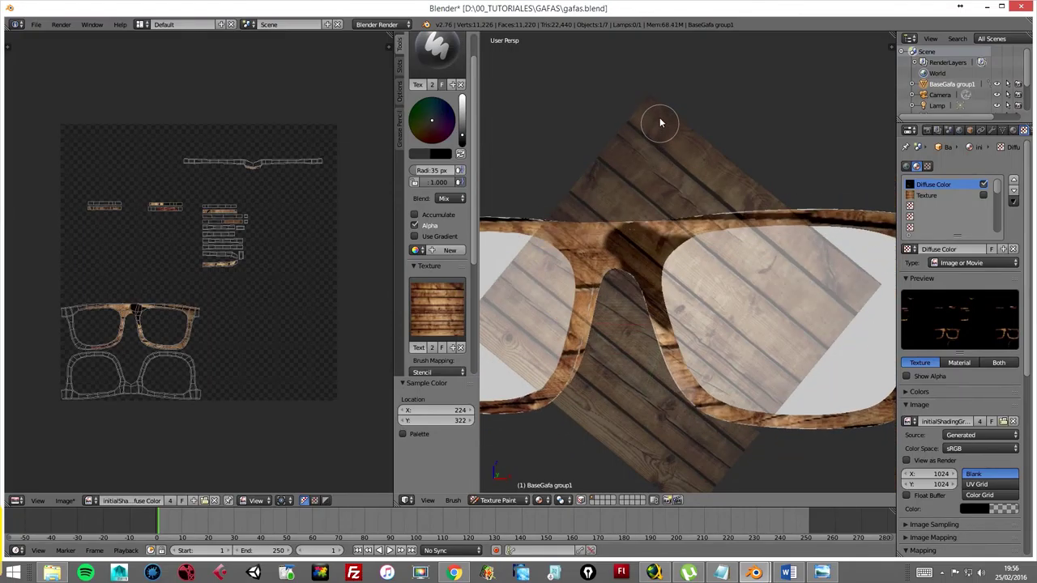
pyautogui.moveTo(463, 136); pyautogui.dragTo(461, 97)
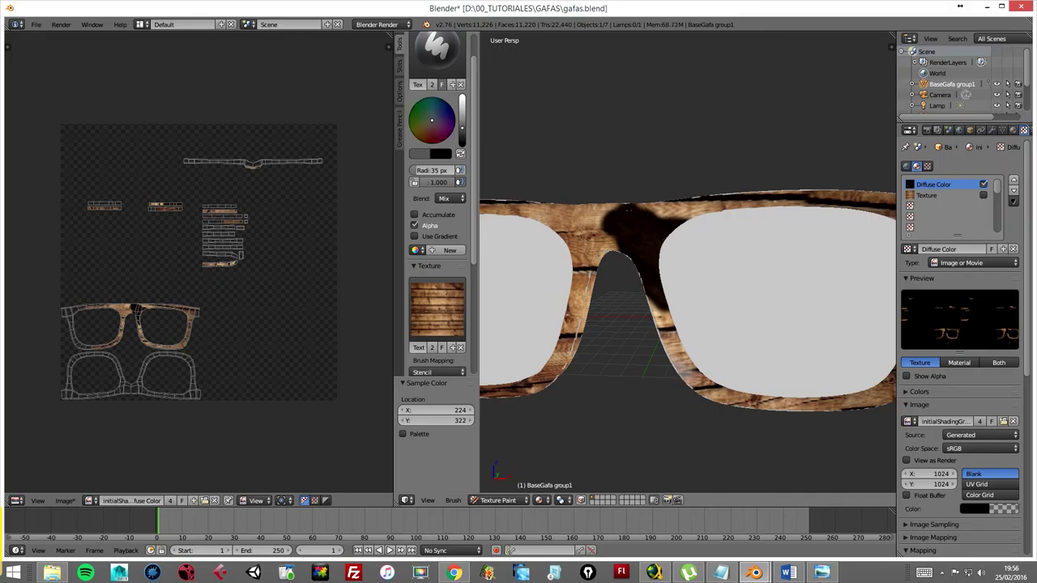
pyautogui.moveTo(627, 209); pyautogui.dragTo(648, 277)
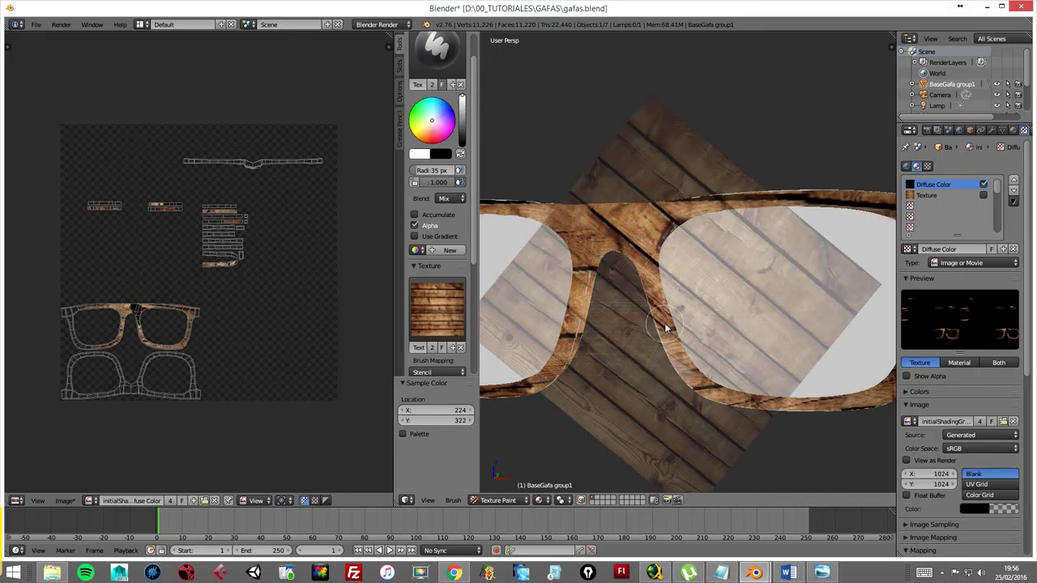